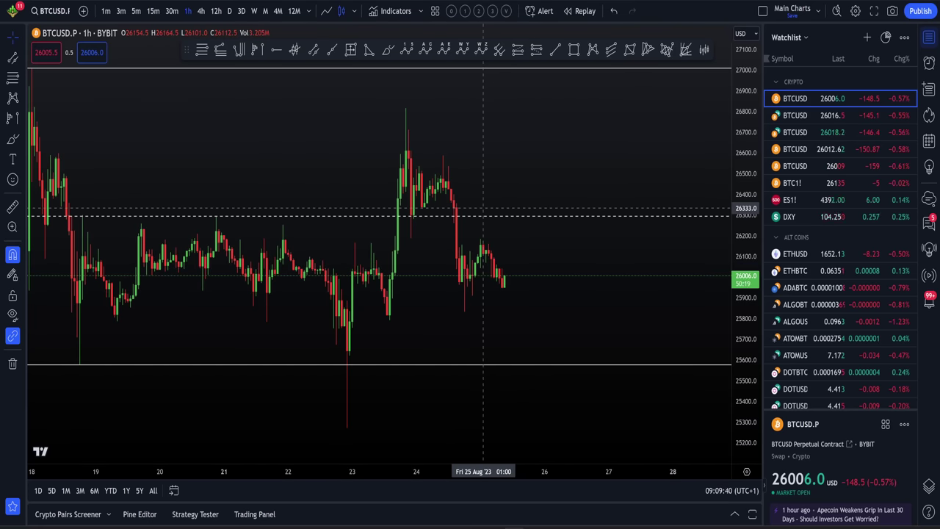
Switch to Discord to review the coach's latest DXY and BTC posts in the trading channel, and return to the BTCUSD chart.
key("alt+Tab")
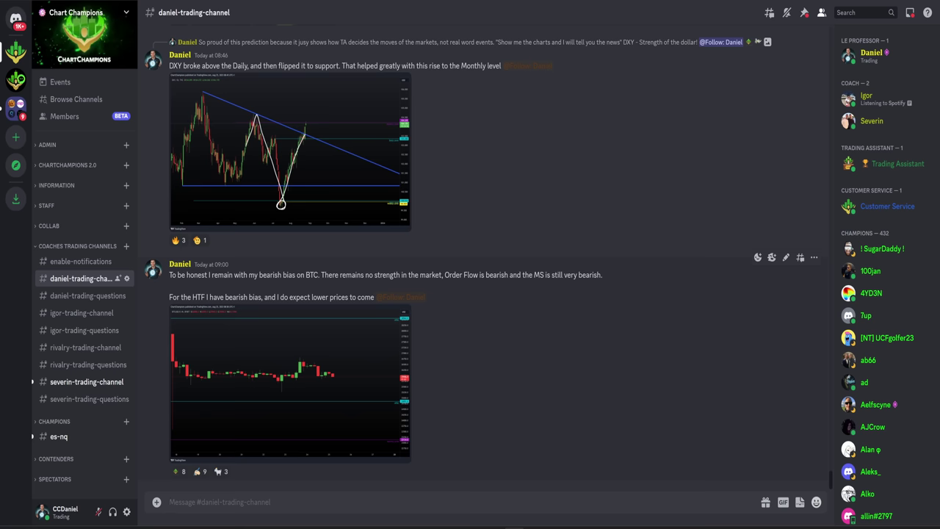
key("alt+Tab")
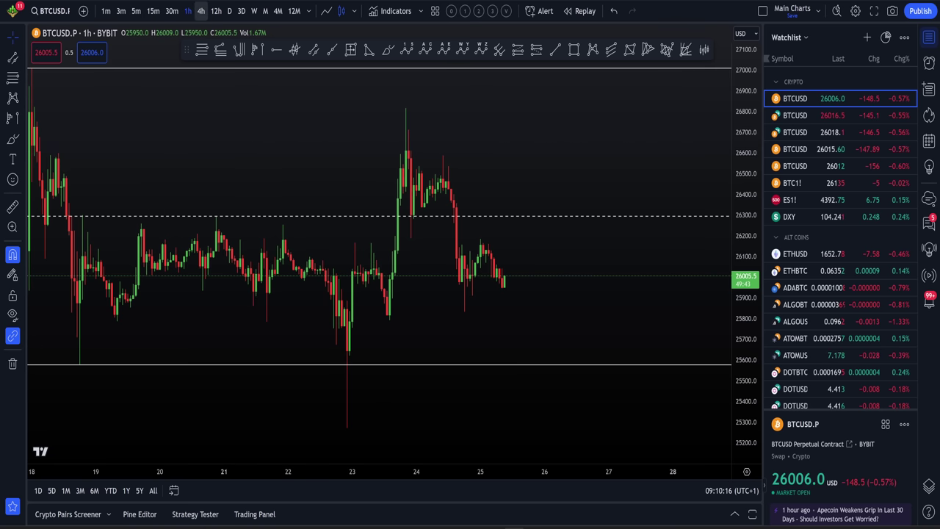
Set the BTCUSD perpetual chart to the 4-hour timeframe and hide all drawings.
left_click(201, 10)
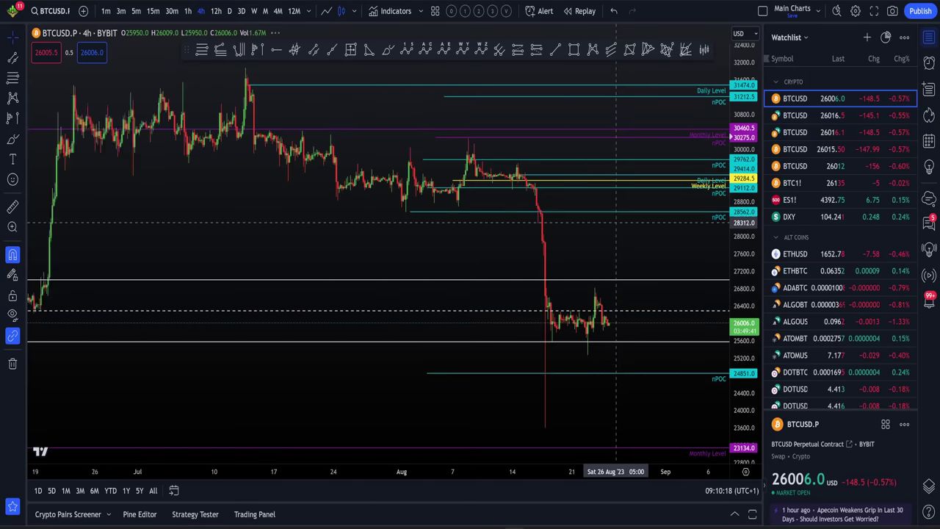
scroll(616, 222, "down", 3)
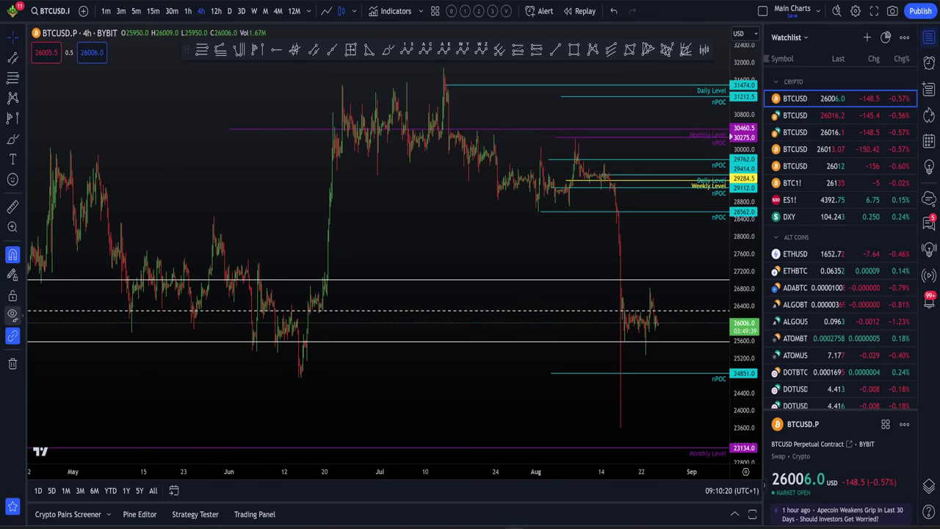
left_click(13, 314)
scroll(511, 334, "down", 3)
left_click_drag(593, 258, 514, 257)
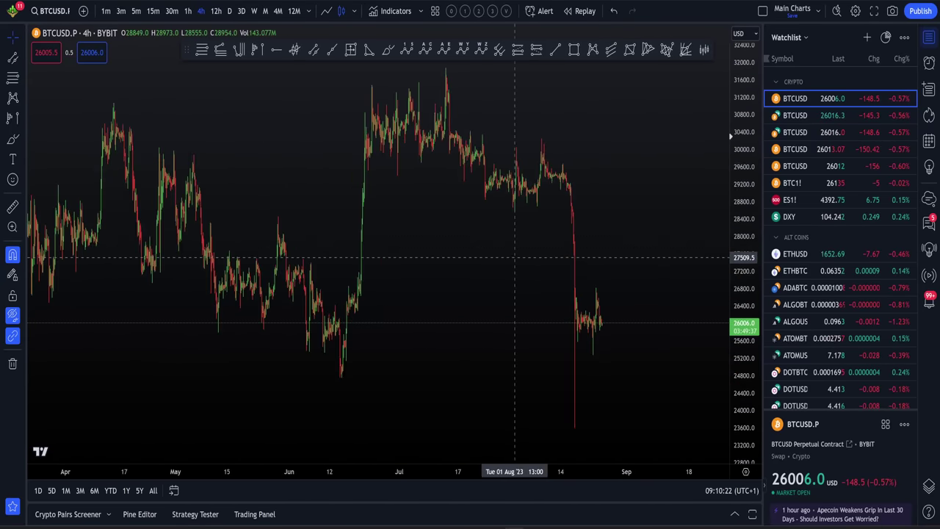
Examine the August sell-off and recent range on the bare 4-hour chart, and restore the hidden drawings.
scroll(536, 292, "up", 4)
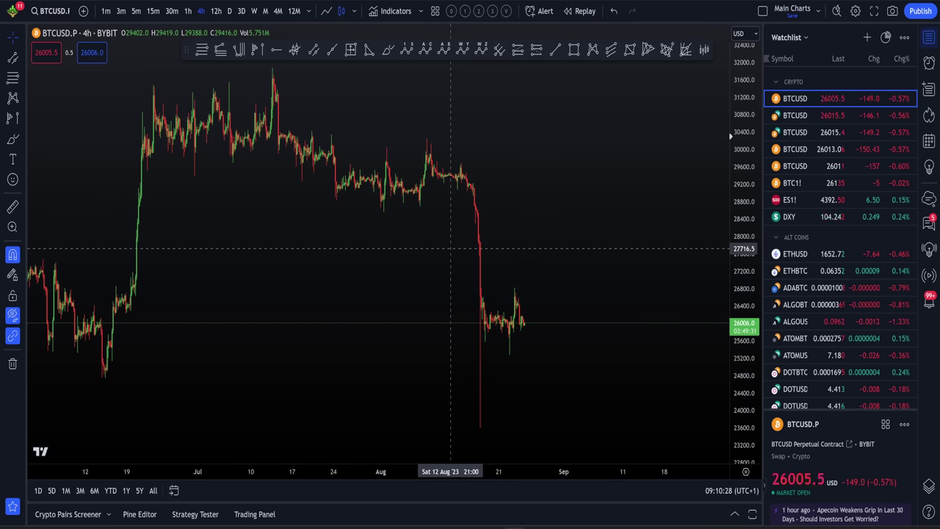
scroll(450, 248, "up", 3)
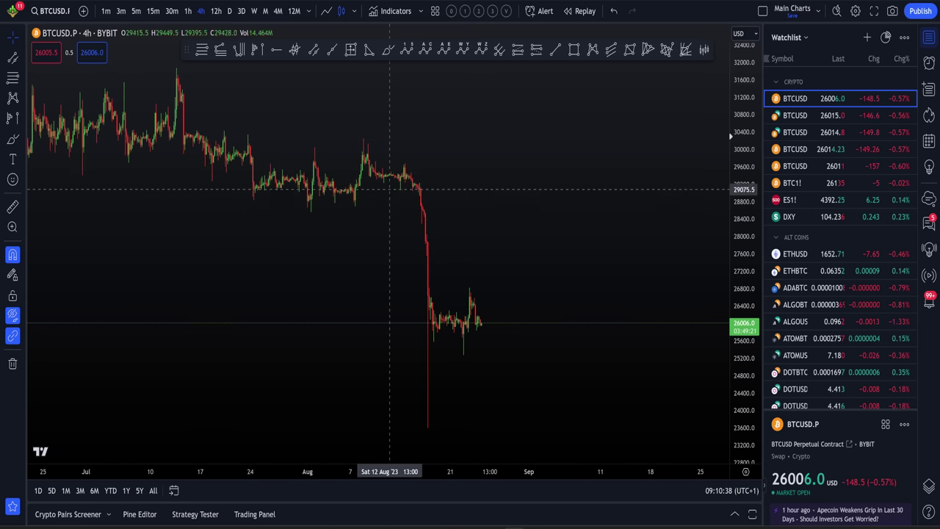
scroll(298, 276, "up", 3)
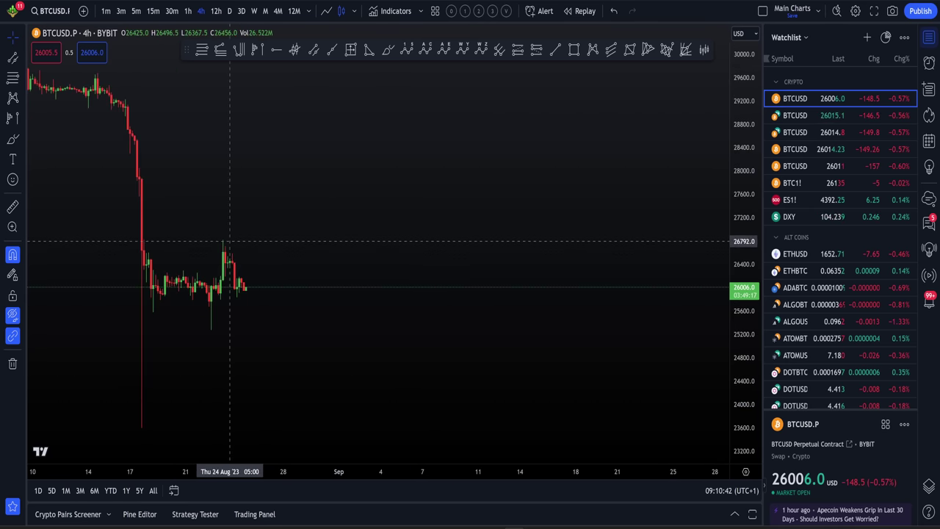
left_click_drag(266, 182, 345, 176)
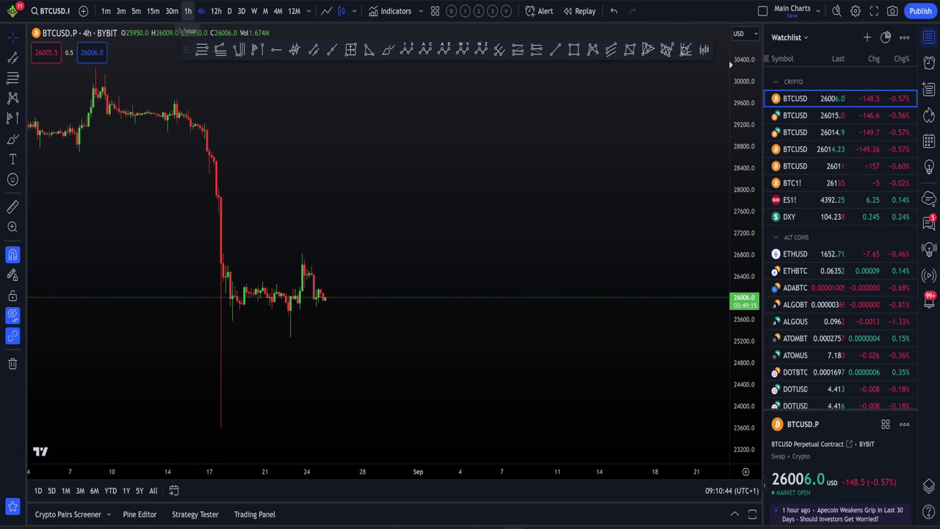
scroll(474, 334, "down", 5)
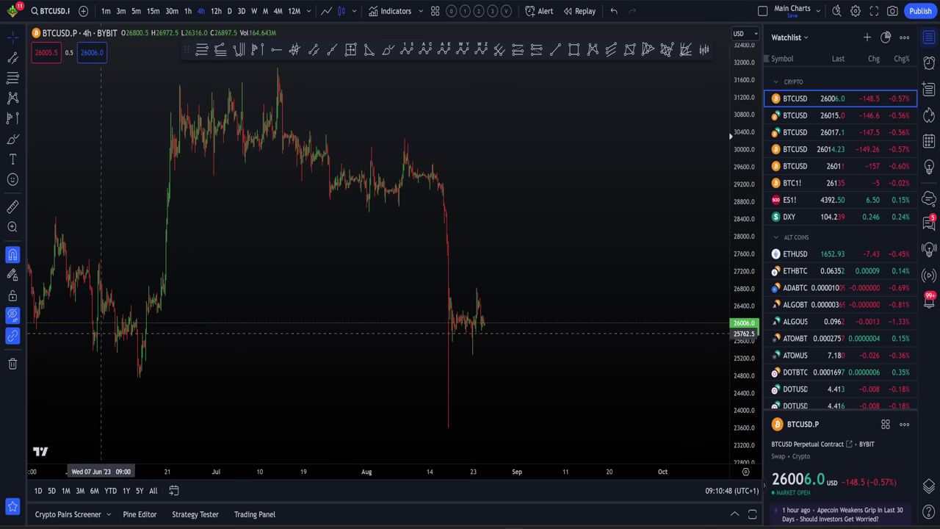
left_click(12, 314)
scroll(404, 342, "up", 2)
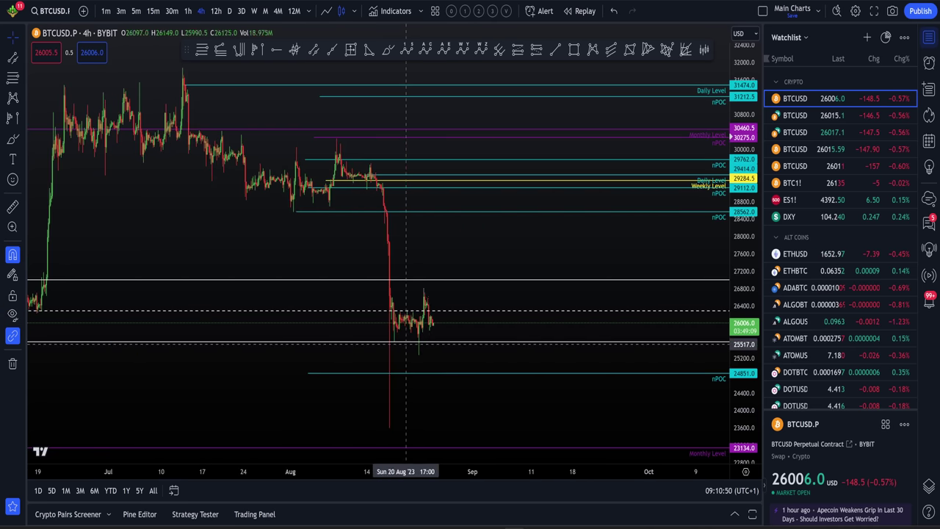
Switch to the Bybit BTCUSD 30-minute footprint chart and go back through its history to 13–18 August.
key("alt+Tab")
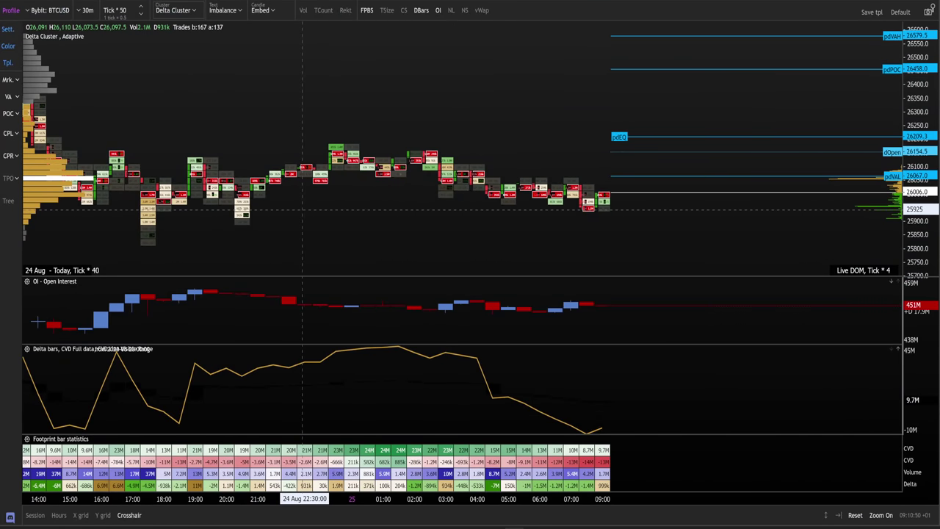
scroll(330, 211, "left", 2)
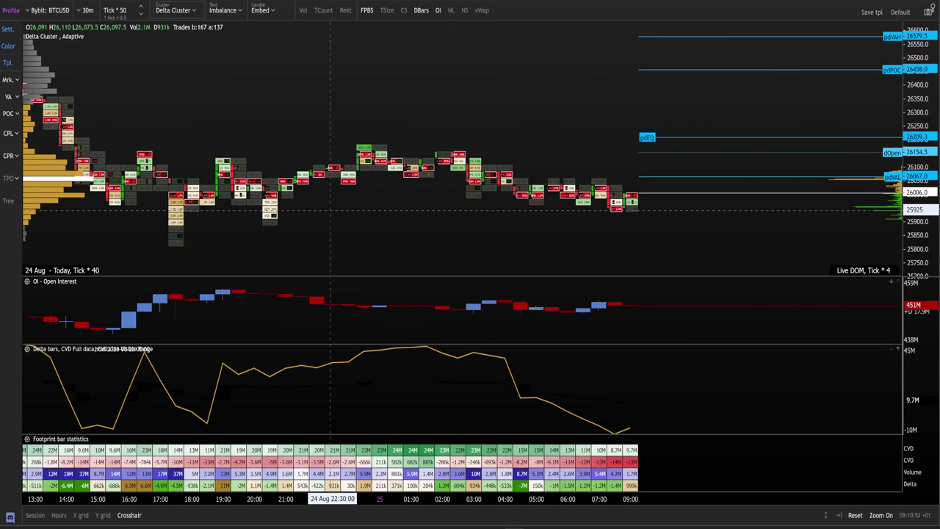
scroll(311, 193, "down", 3)
left_click_drag(294, 151, 715, 330)
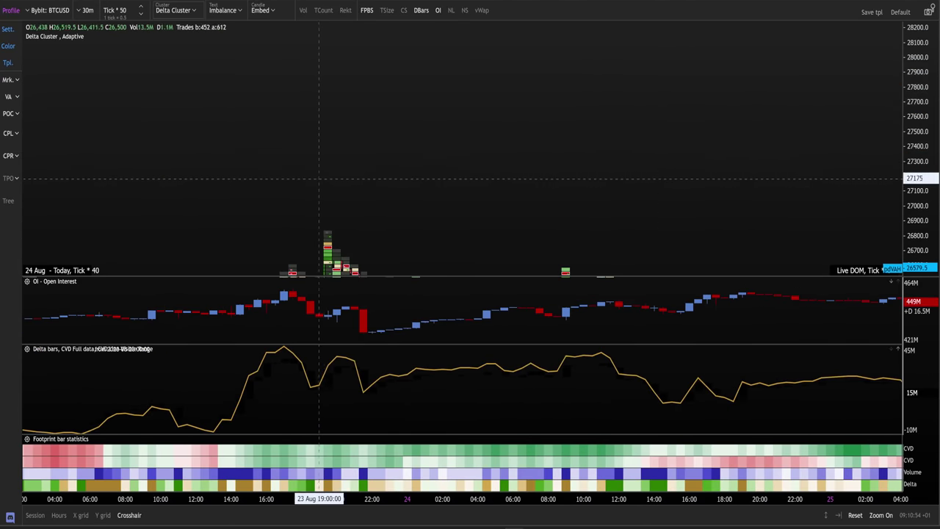
scroll(319, 178, "down", 8)
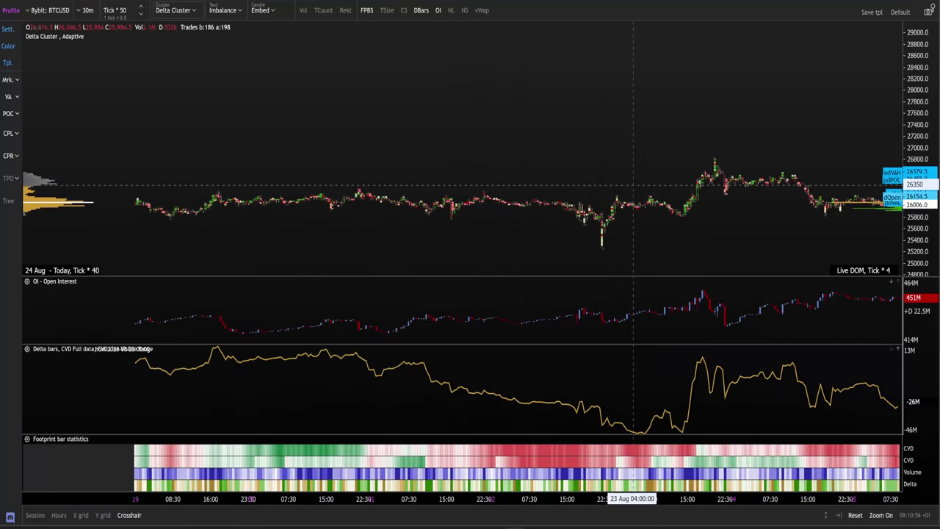
scroll(516, 184, "down", 2)
left_click_drag(415, 179, 696, 239)
left_click_drag(402, 162, 689, 250)
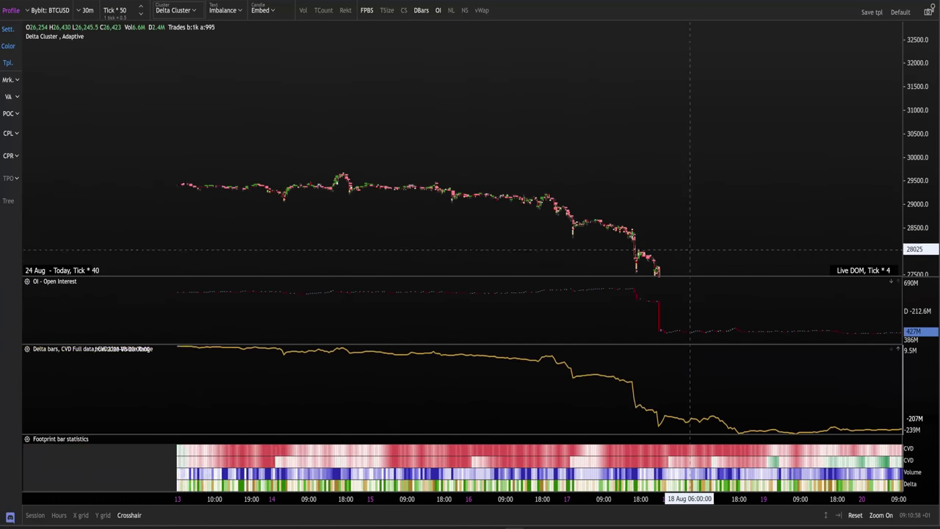
Examine the delta clusters, open interest and CVD for 15–16 August, ahead of the sell-off.
scroll(488, 220, "left", 4)
scroll(447, 184, "up", 6)
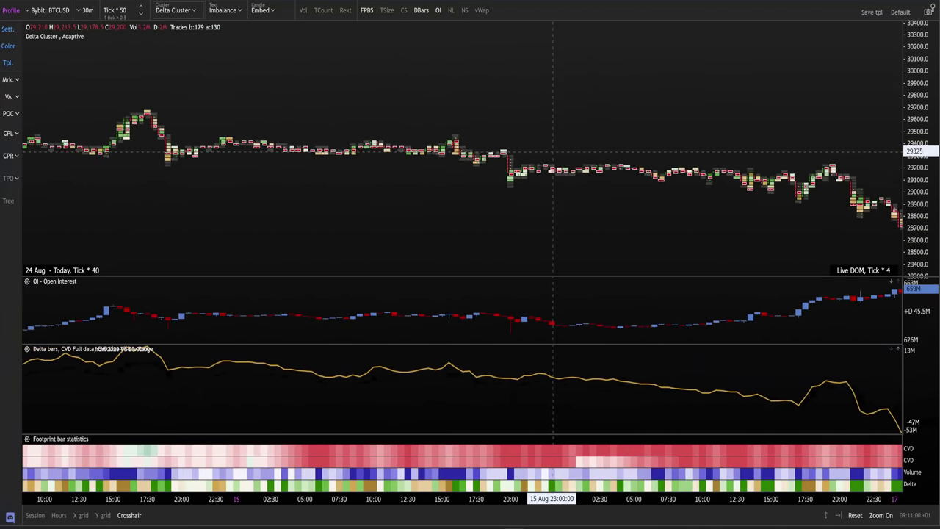
scroll(770, 206, "up", 8)
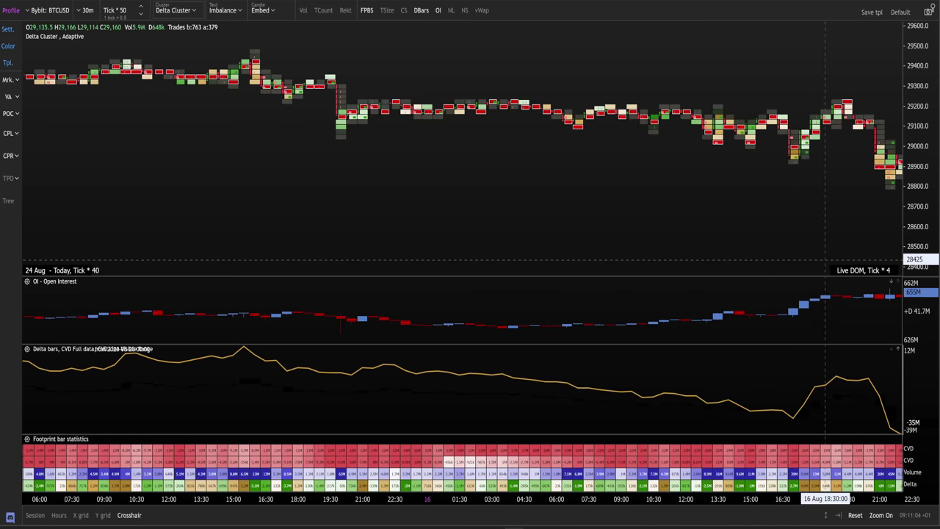
scroll(836, 121, "down", 5)
left_click_drag(845, 203, 553, 142)
Examine how open interest and CVD develop through the sideways range from 19 to 22 August.
scroll(553, 143, "right", 15)
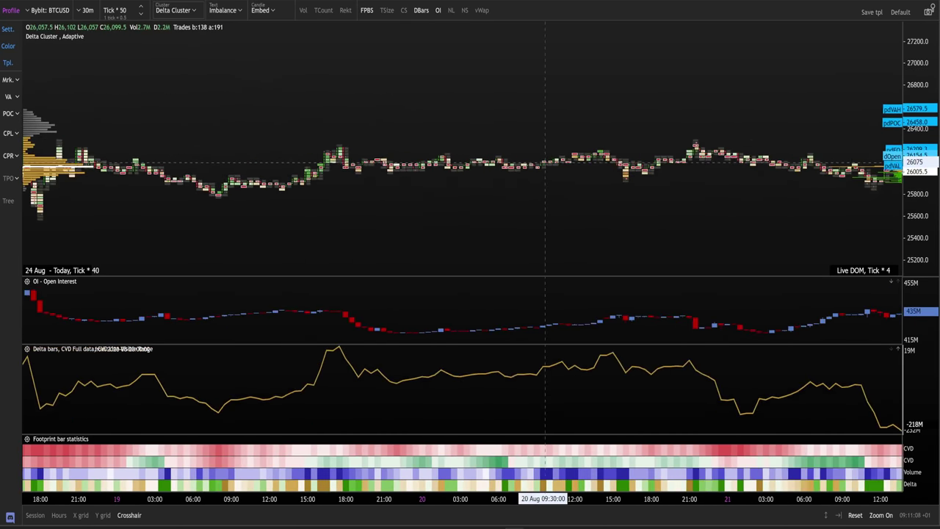
scroll(846, 147, "right", 15)
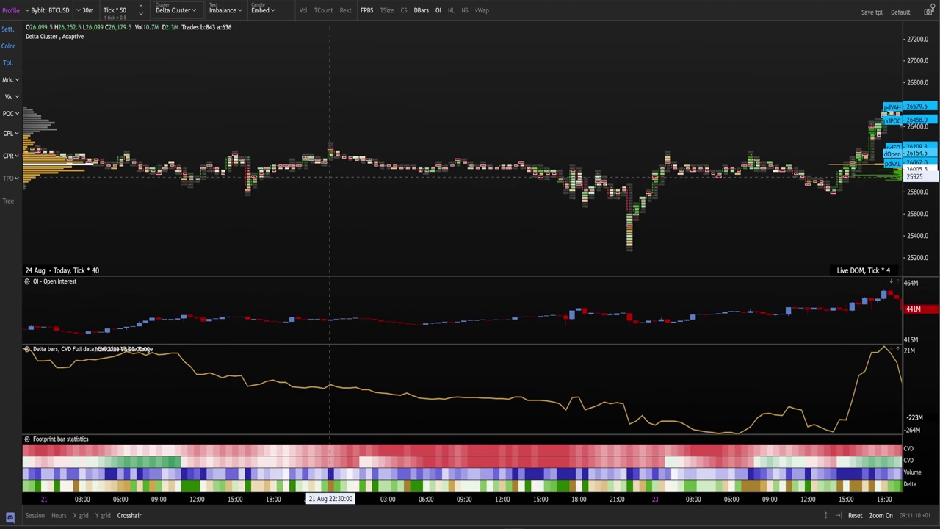
scroll(277, 244, "up", 3)
scroll(270, 271, "left", 10)
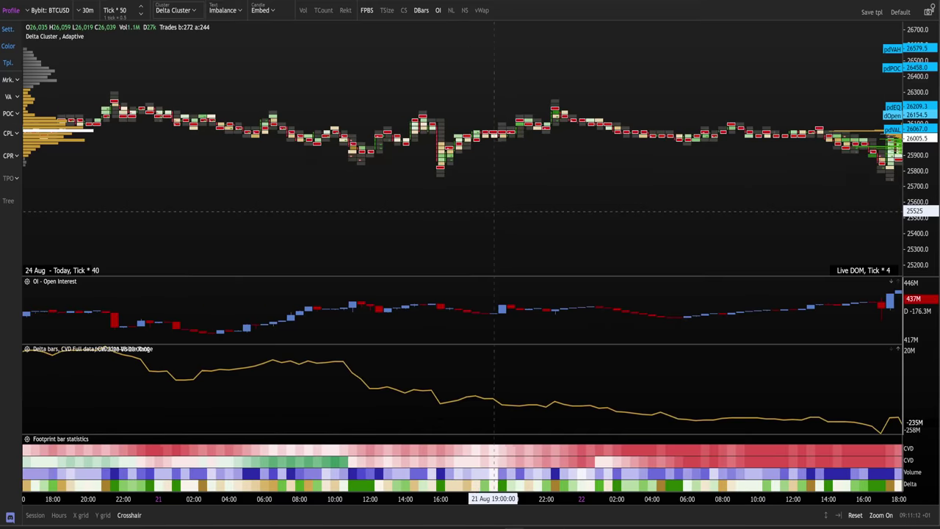
scroll(261, 278, "up", 2)
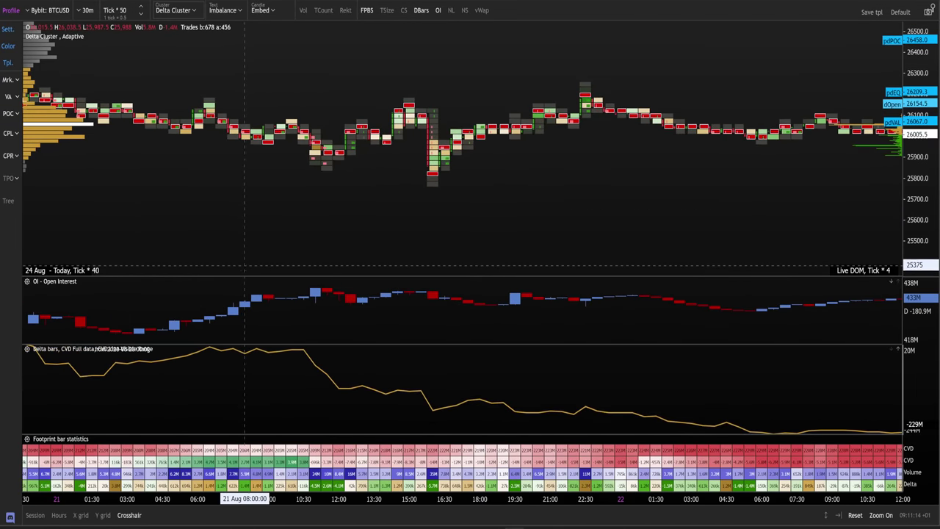
Examine the delta clusters, open interest and CVD for 24–25 August against the previous-day levels.
scroll(602, 191, "down", 2)
left_click_drag(752, 199, 210, 203)
left_click_drag(669, 203, 212, 199)
scroll(517, 205, "up", 3)
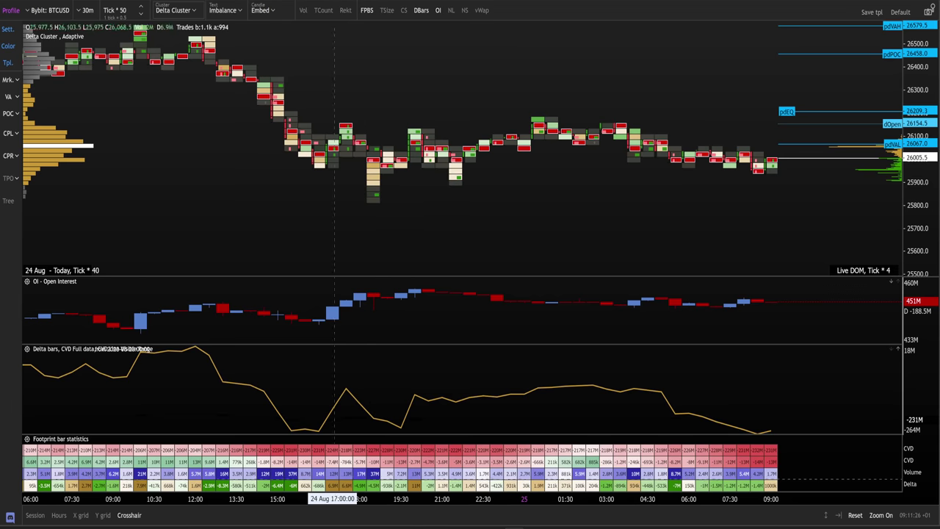
scroll(353, 220, "right", 5)
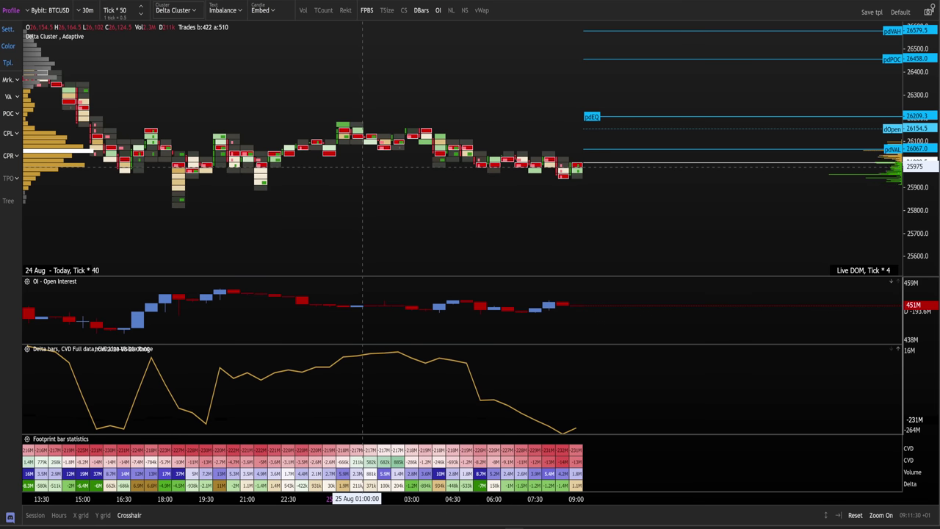
left_click_drag(920, 147, 919, 83)
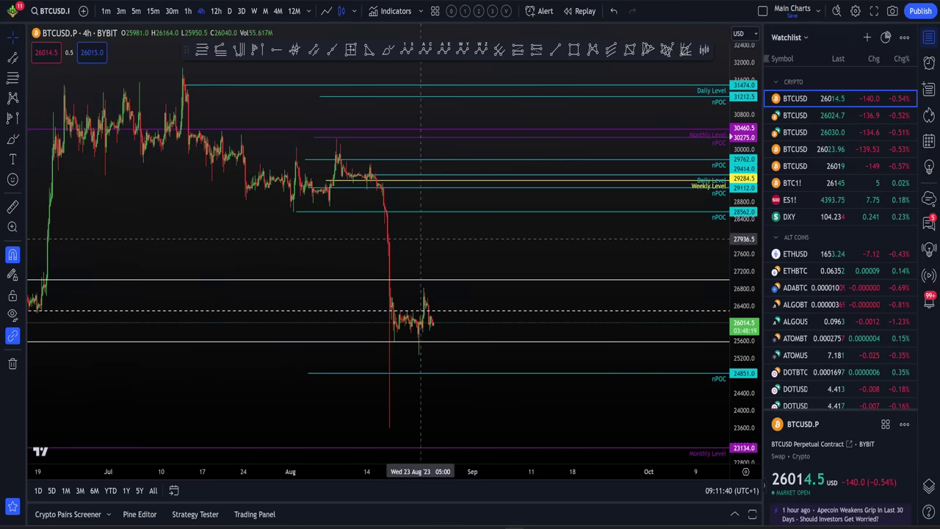
Return to the TradingView BTCUSD chart and review the range since 19 August on the 15-minute timeframe.
left_click(153, 10)
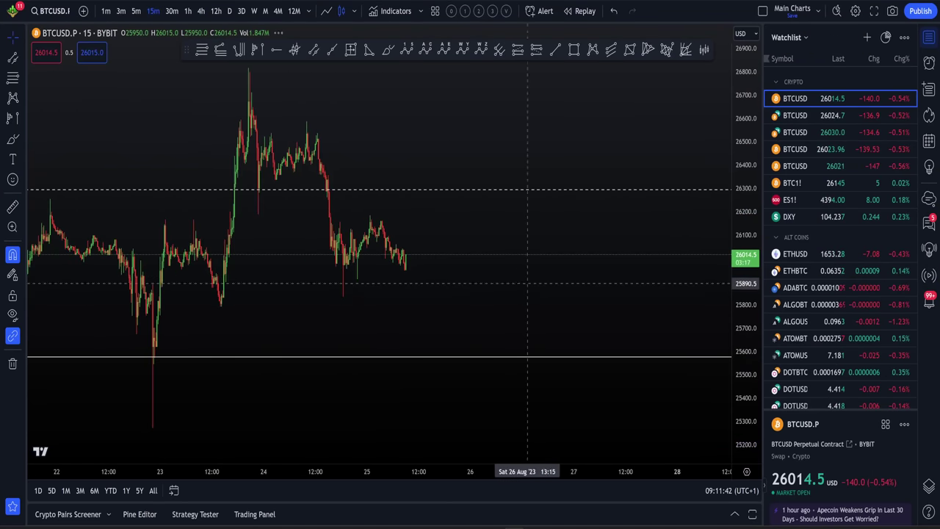
scroll(566, 288, "down", 3)
scroll(573, 289, "up", 2)
left_click_drag(584, 272, 566, 273)
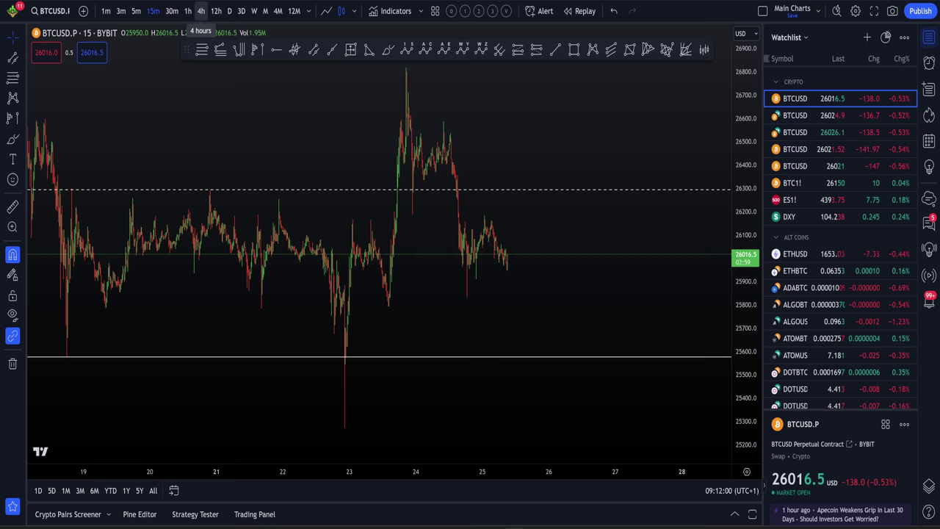
Review BTCUSD's key levels back to March on the 4-hour timeframe and its range since 18 August on the 30-minute timeframe.
left_click(200, 11)
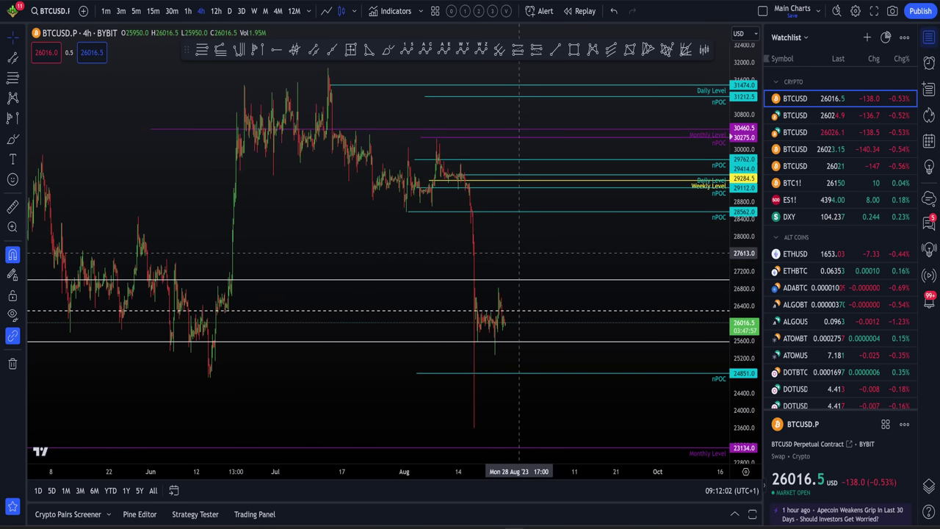
scroll(519, 253, "down", 5)
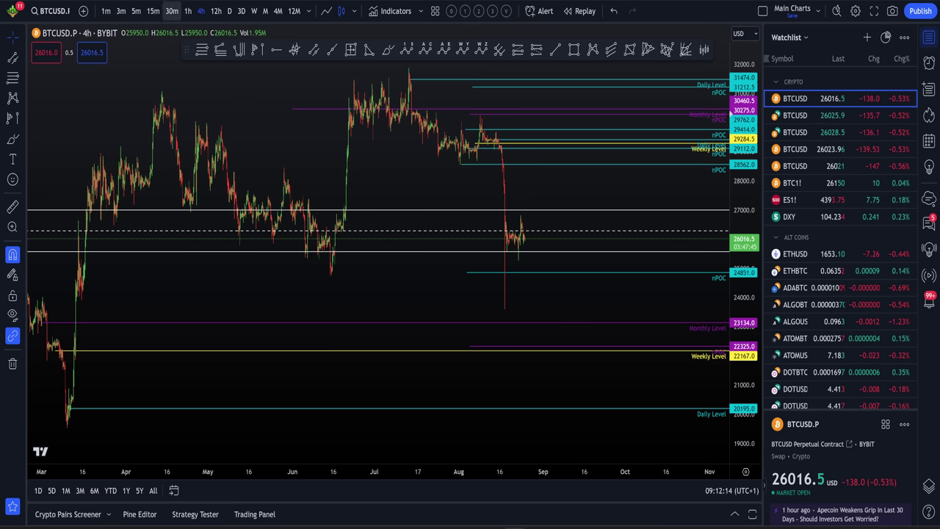
left_click(171, 11)
scroll(434, 220, "up", 5)
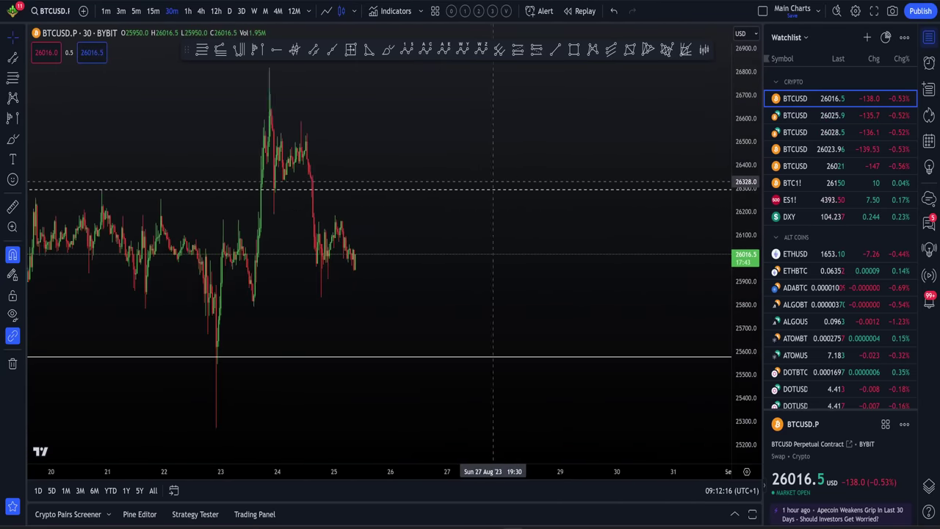
left_click_drag(492, 188, 593, 190)
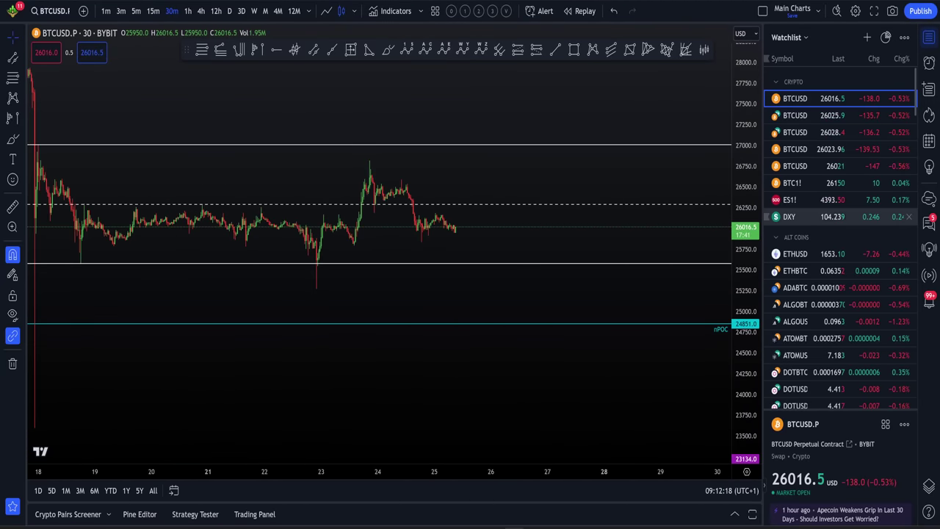
Open the DXY chart on the daily timeframe and examine price around the descending trendline and the 2023 swing low.
left_click(800, 216)
left_click(229, 11)
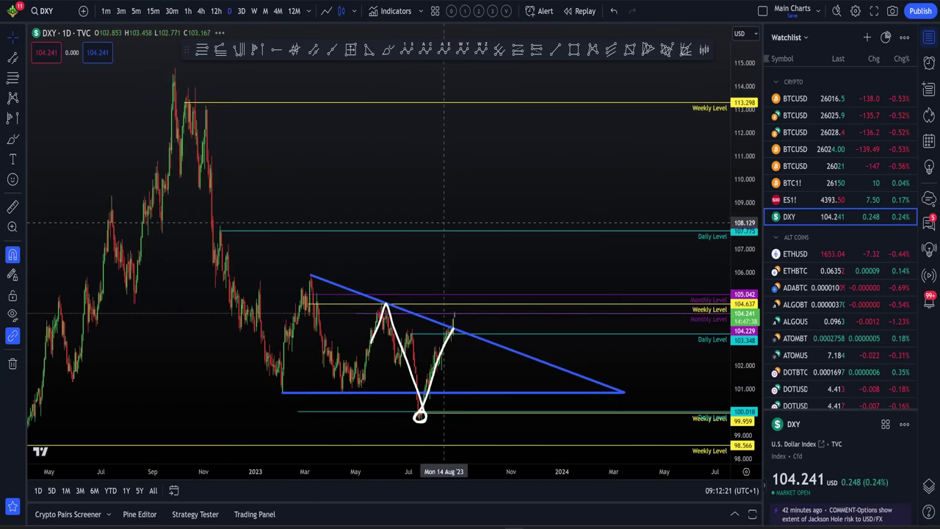
scroll(443, 222, "up", 5)
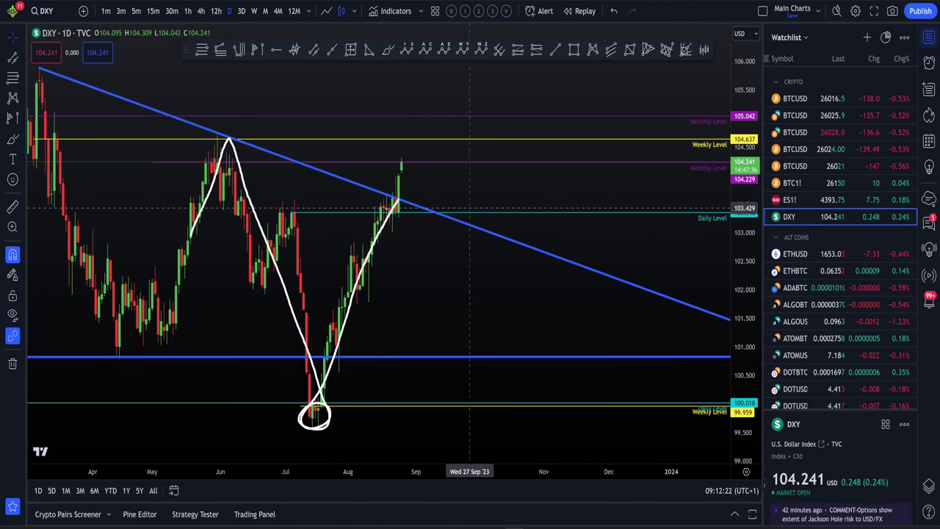
scroll(231, 201, "down", 1)
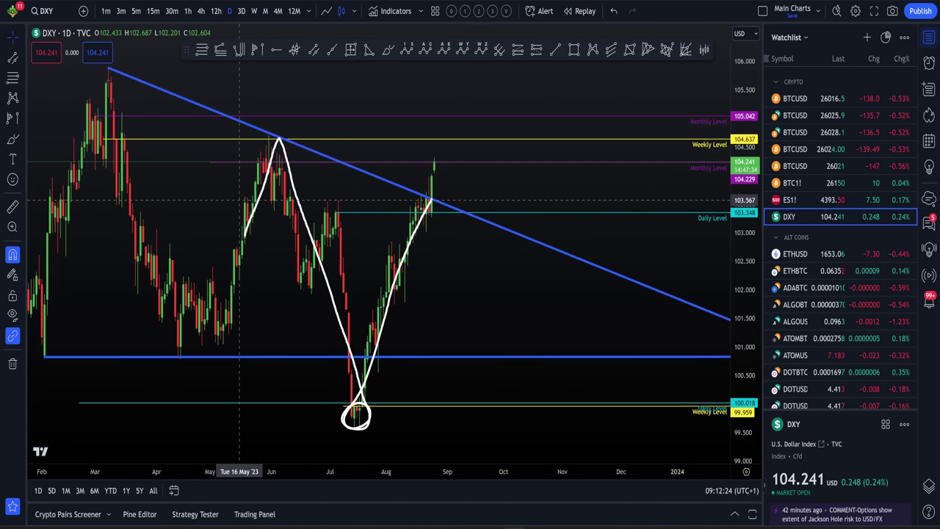
scroll(264, 156, "down", 1)
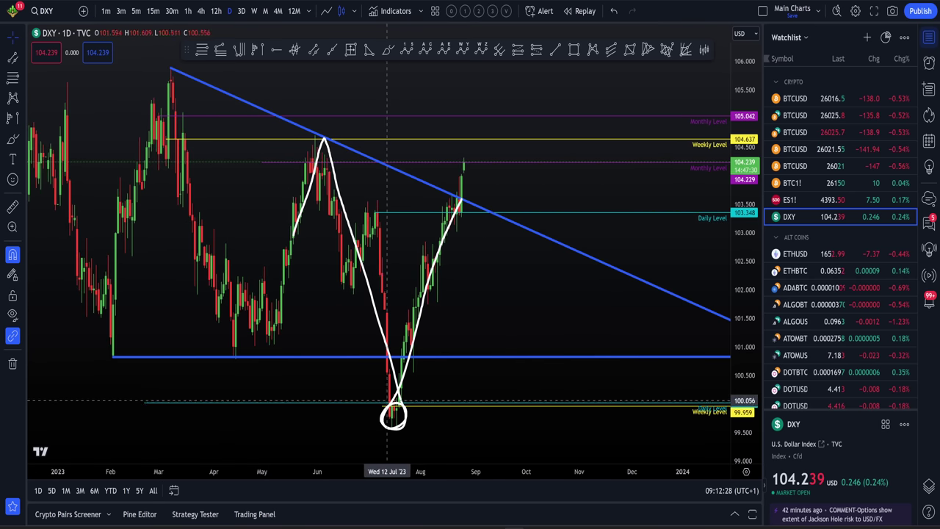
Compare the daily DXY rally from its July low with price action on the daily BTCUSD perpetual chart.
scroll(476, 191, "up", 1)
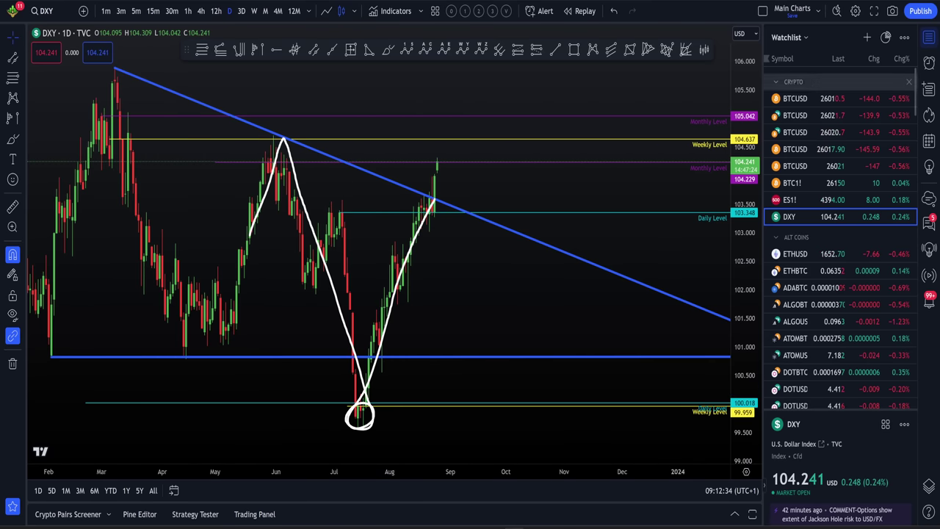
left_click(800, 98)
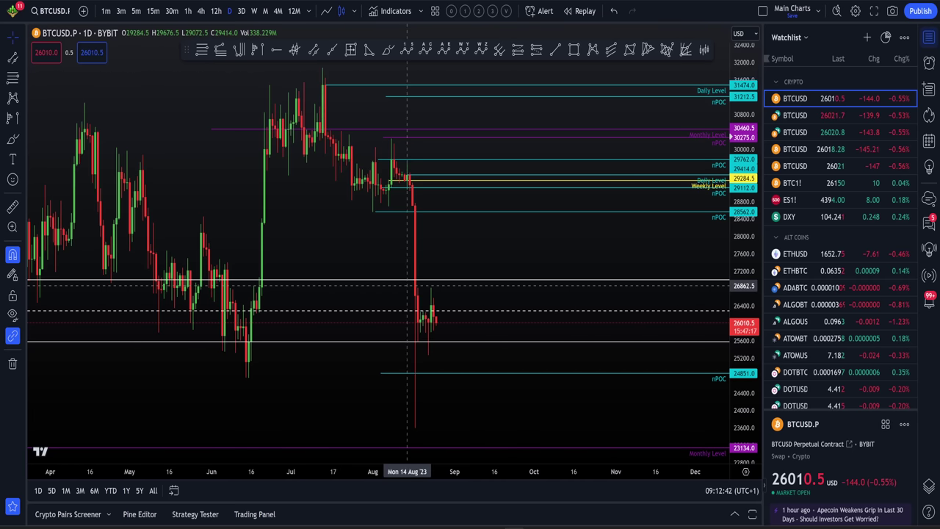
left_click(789, 216)
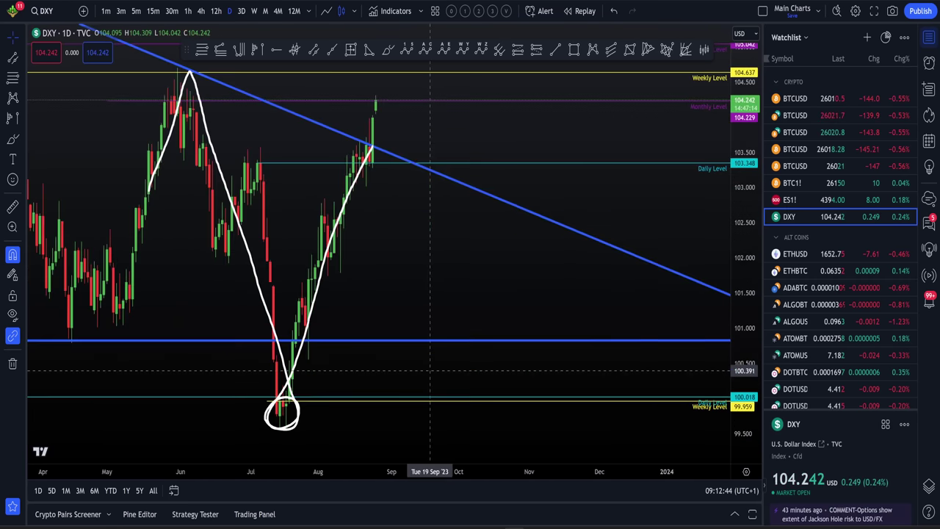
left_click_drag(430, 371, 523, 371)
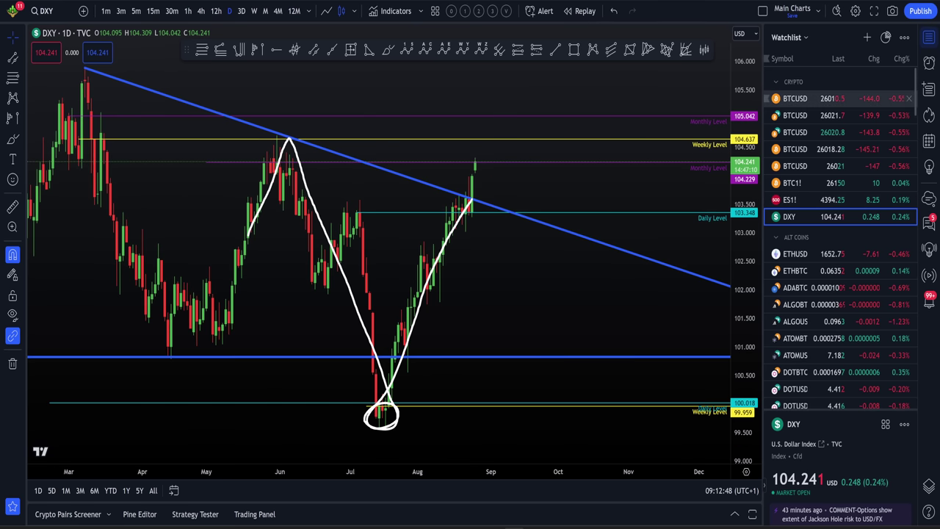
Open the BTCUSD perpetual on the 4-hour timeframe and examine the white range that price has held since 18 August.
left_click(795, 98)
left_click(201, 11)
scroll(393, 220, "up", 10)
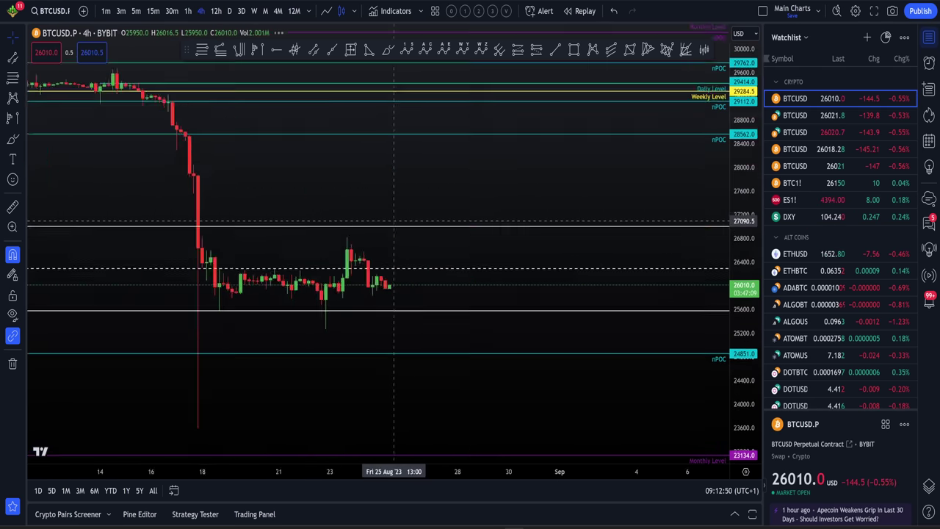
left_click_drag(87, 205, 465, 158)
scroll(573, 231, "down", 3)
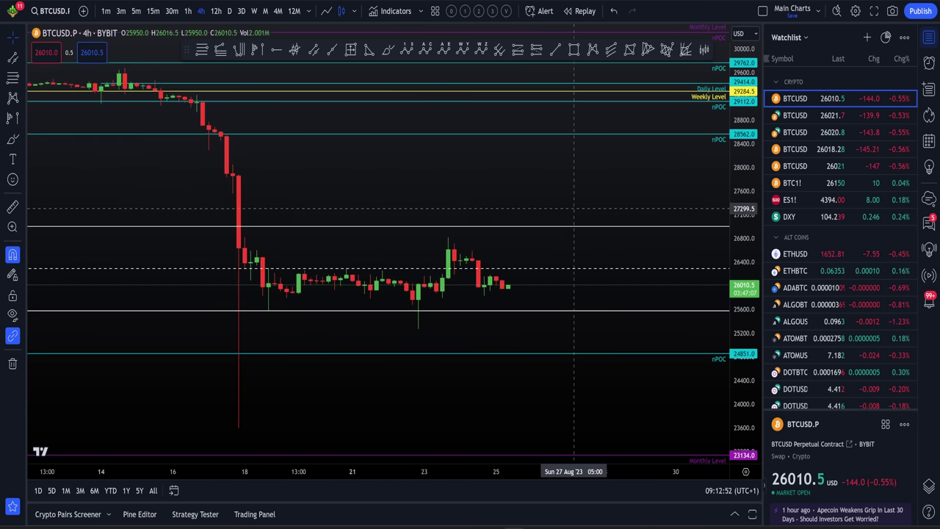
left_click_drag(573, 199, 564, 196)
Switch BTCUSD to the 1-hour timeframe and delete the white range channel with its dashed midline.
left_click(188, 11)
left_click(187, 11)
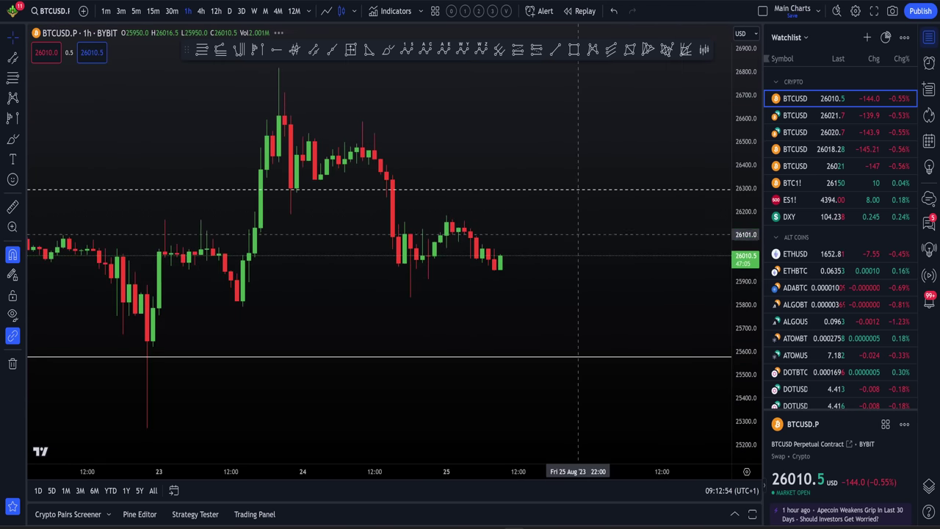
key("Delete")
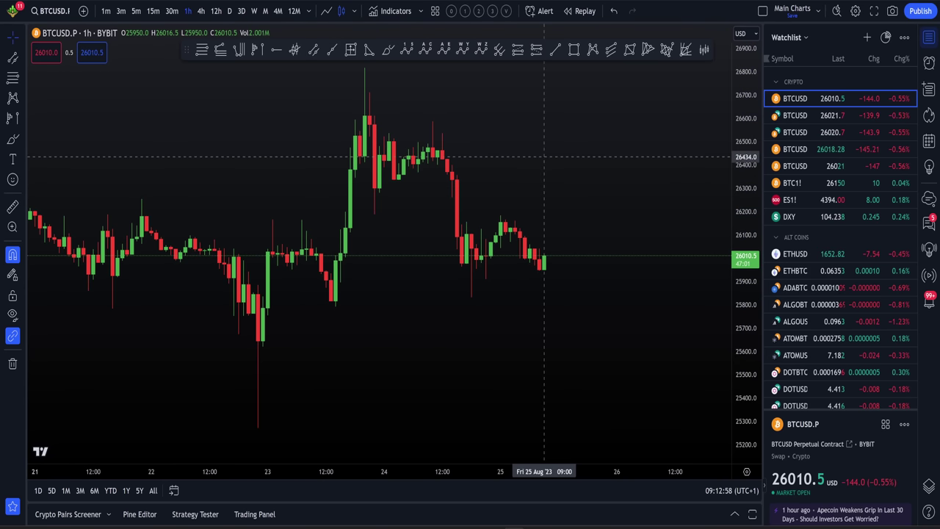
Measure the distance from BTCUSD's current price down to the nPOC level at 24851 on the hourly chart.
scroll(641, 174, "left", 4)
scroll(641, 174, "down", 4)
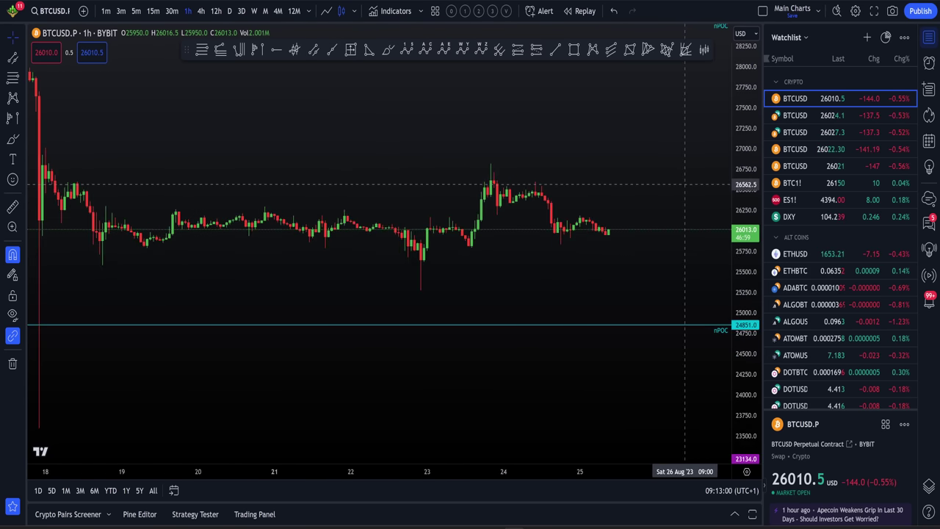
left_click_drag(688, 174, 673, 164)
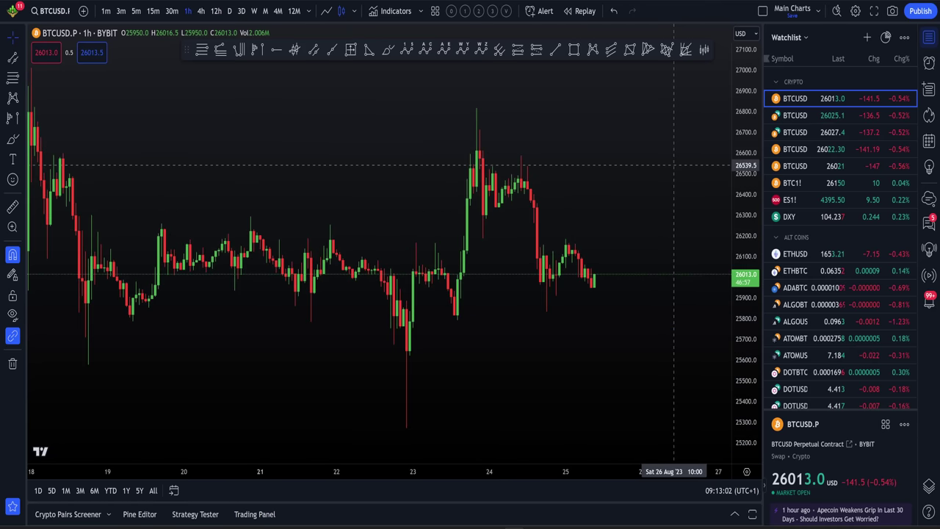
scroll(661, 172, "down", 3)
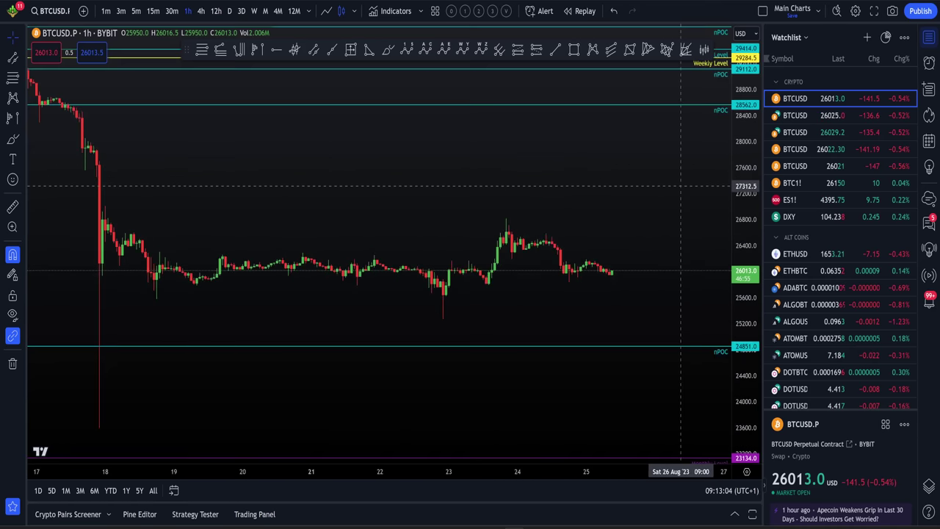
scroll(619, 167, "right", 2)
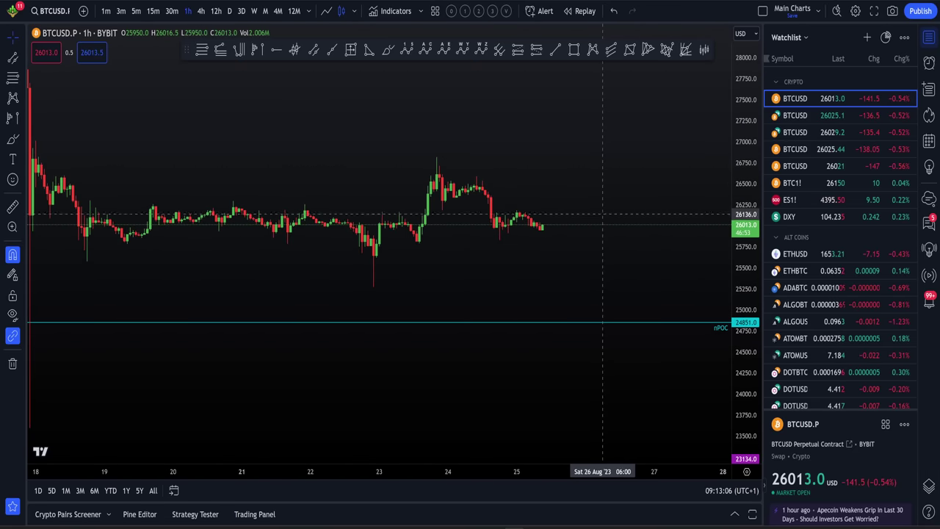
left_click(600, 223, "shift")
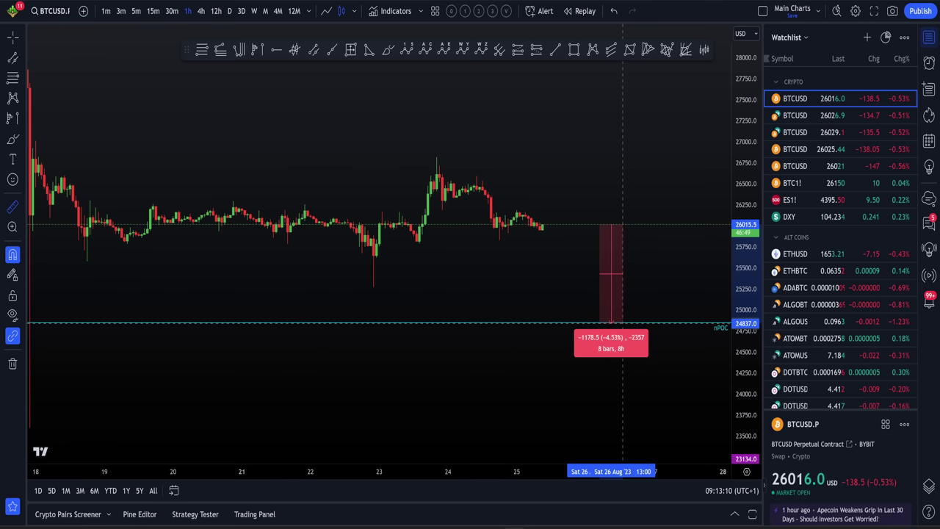
left_click(622, 326)
left_click(558, 264)
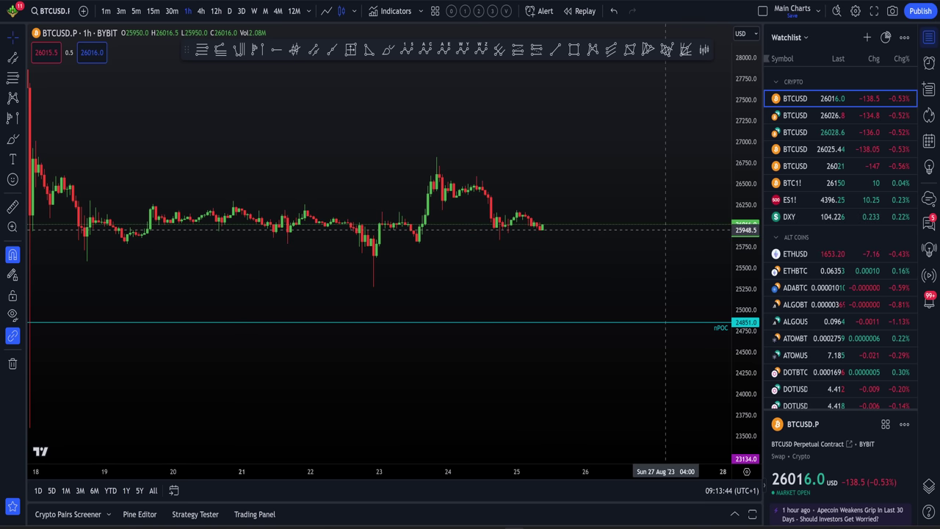
Check DXY on the hourly timeframe, then review BTCUSD's hourly price action since 17 August against the 24851 nPOC and 23134 monthly level.
left_click(791, 217)
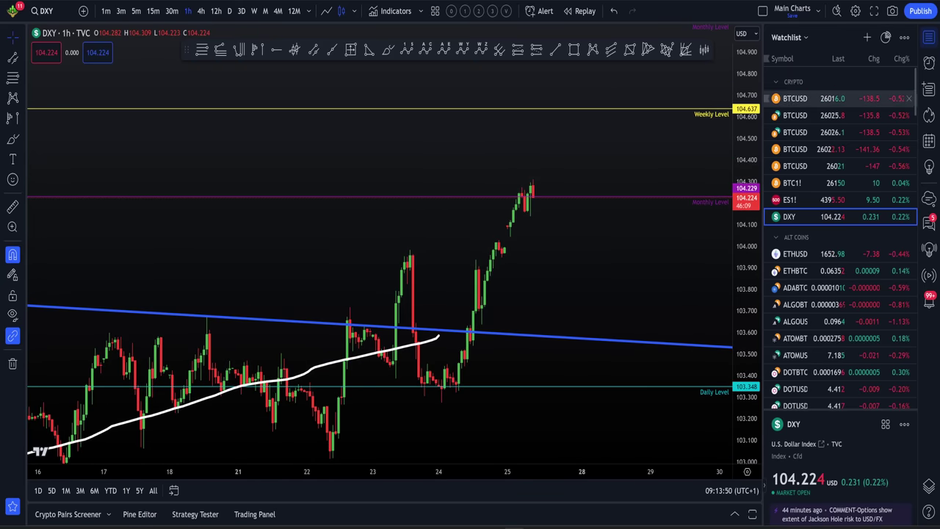
left_click(795, 99)
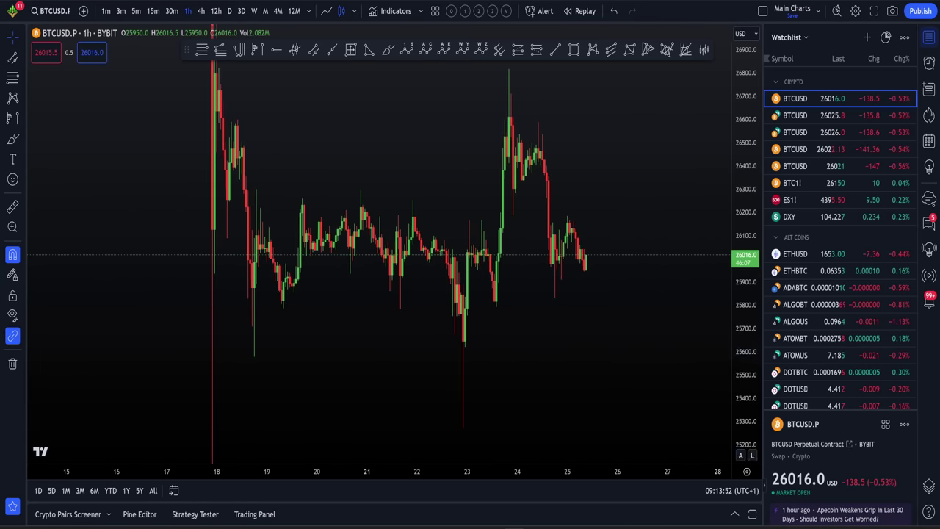
left_click_drag(573, 231, 426, 193)
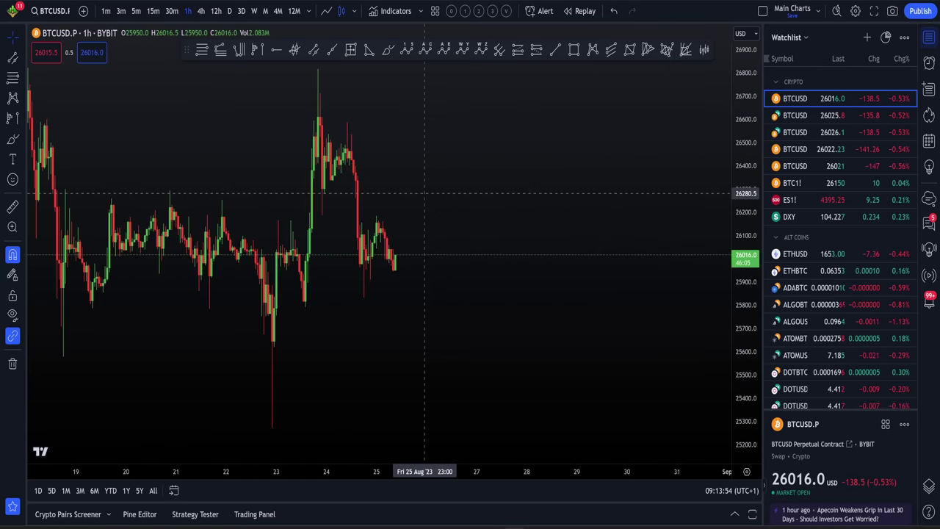
left_click_drag(565, 282, 629, 325)
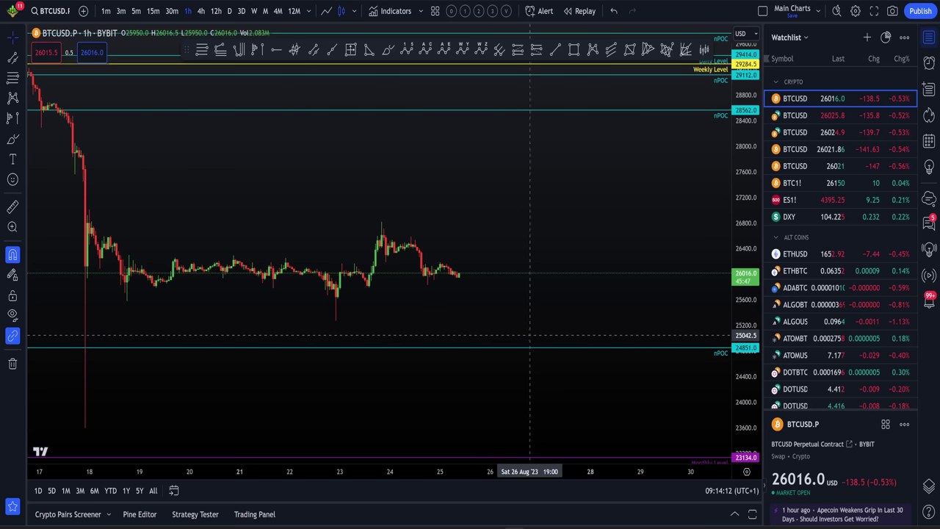
left_click_drag(745, 361, 745, 290)
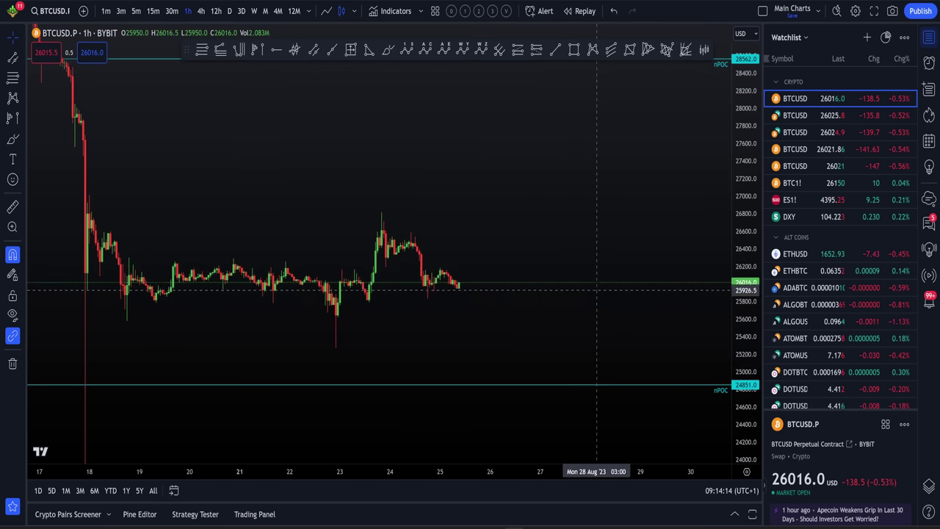
left_click_drag(596, 289, 565, 196)
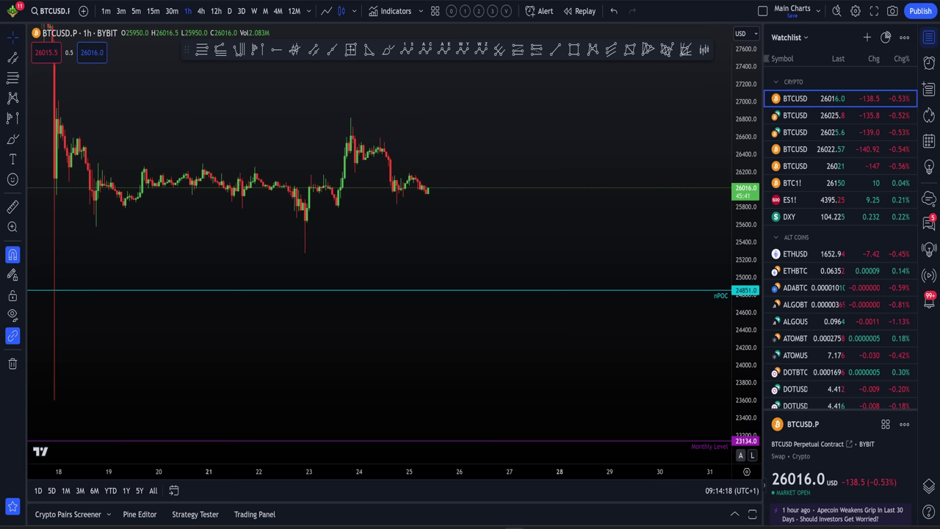
left_click(740, 455)
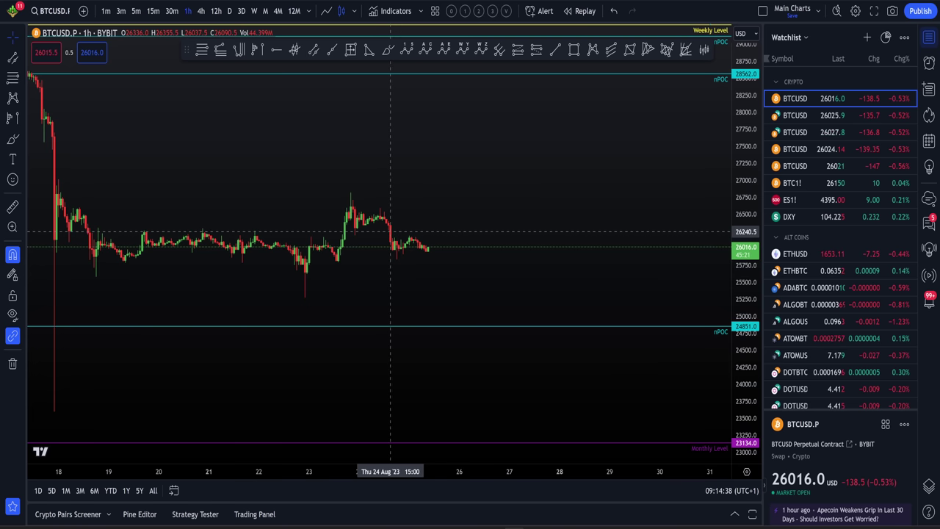
Draw a horizontal parallel channel on hourly BTCUSD from the 18 August low at 25577.5 up to that day's high near 27000.
scroll(389, 231, "up", 2)
double_click(746, 405)
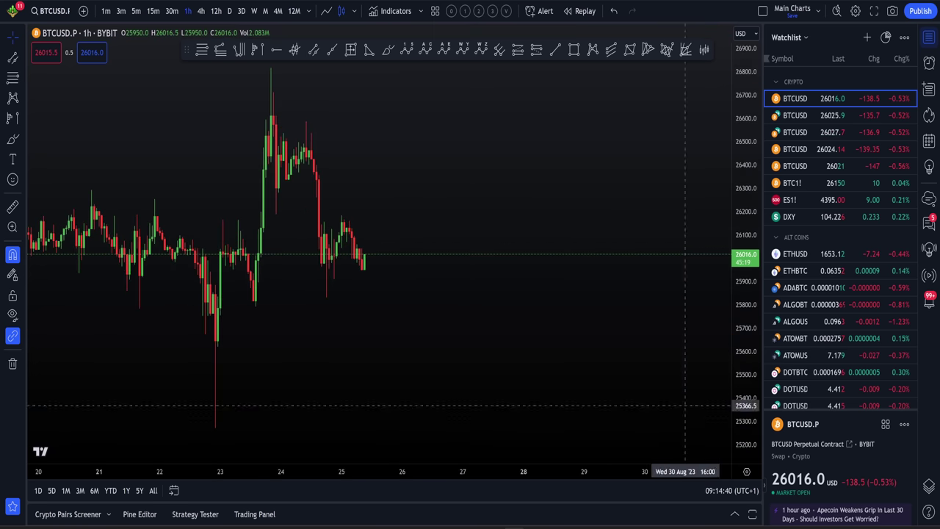
left_click_drag(520, 319, 684, 309)
scroll(646, 312, "up", 2)
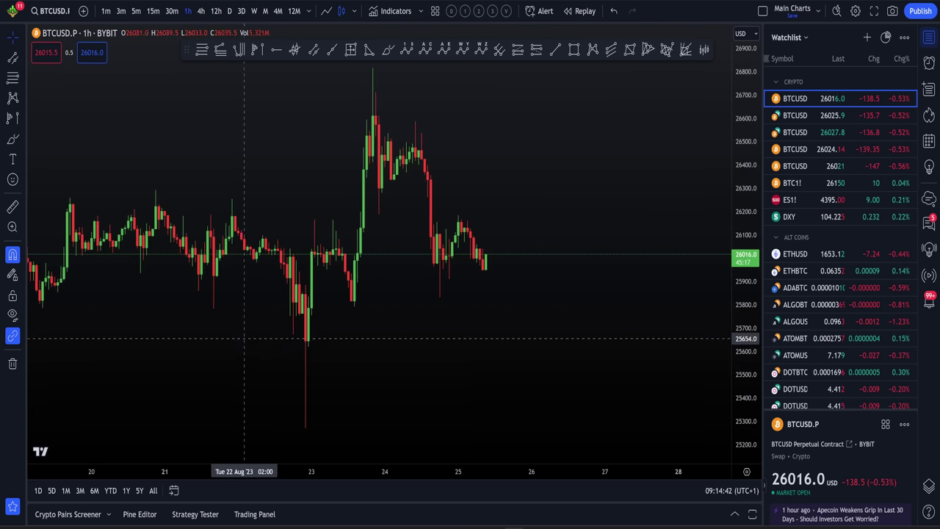
left_click_drag(404, 342, 460, 345)
left_click(314, 50)
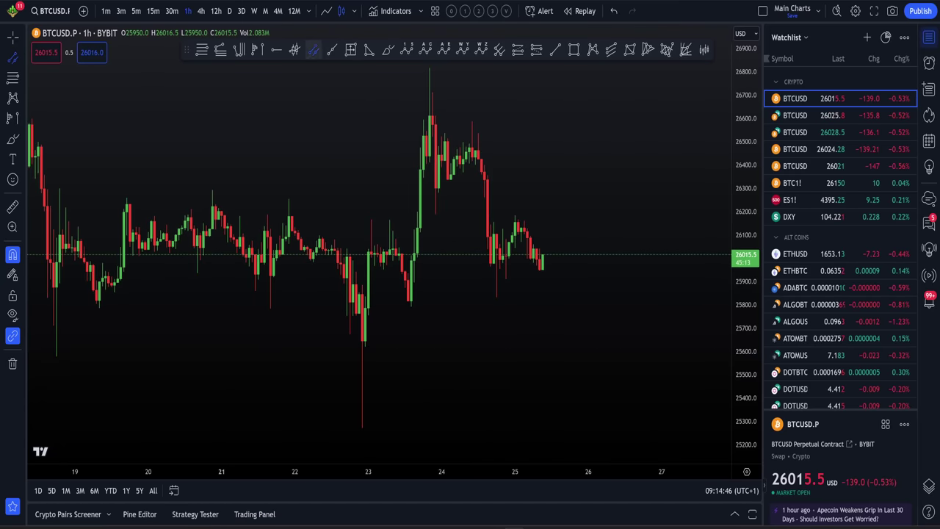
left_click(57, 356)
left_click(132, 356)
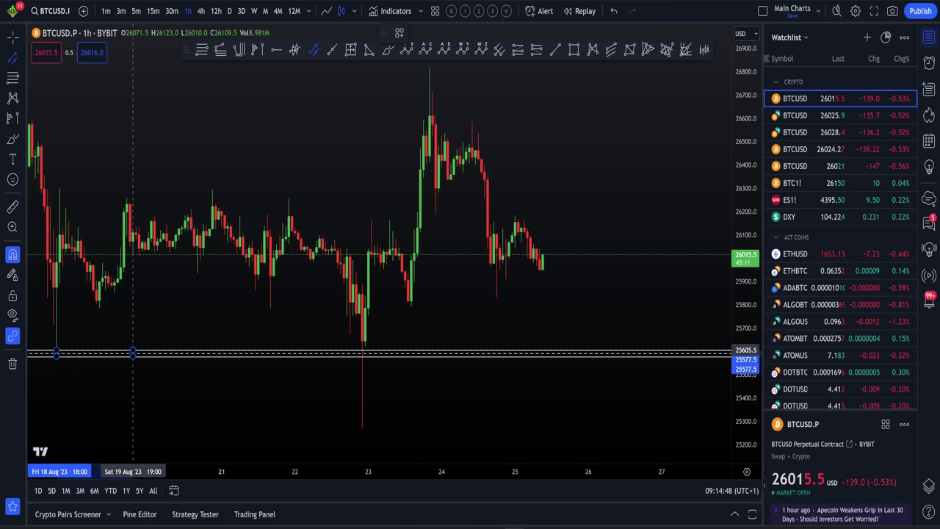
scroll(112, 139, "down", 1)
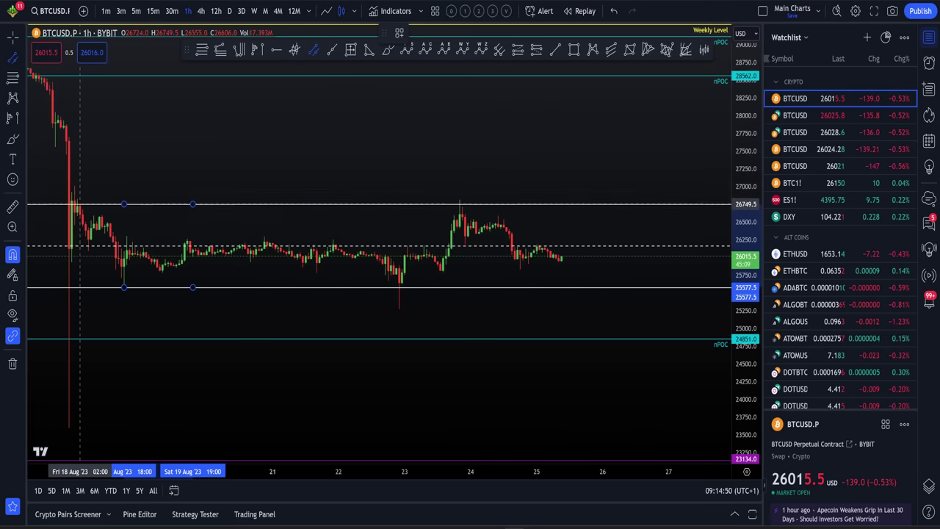
left_click(74, 186)
Examine BTCUSD's hourly price action since 18 August against the channel's midline and lower boundary and the nPOC at 24851.
scroll(325, 241, "up", 2)
left_click_drag(428, 318, 472, 318)
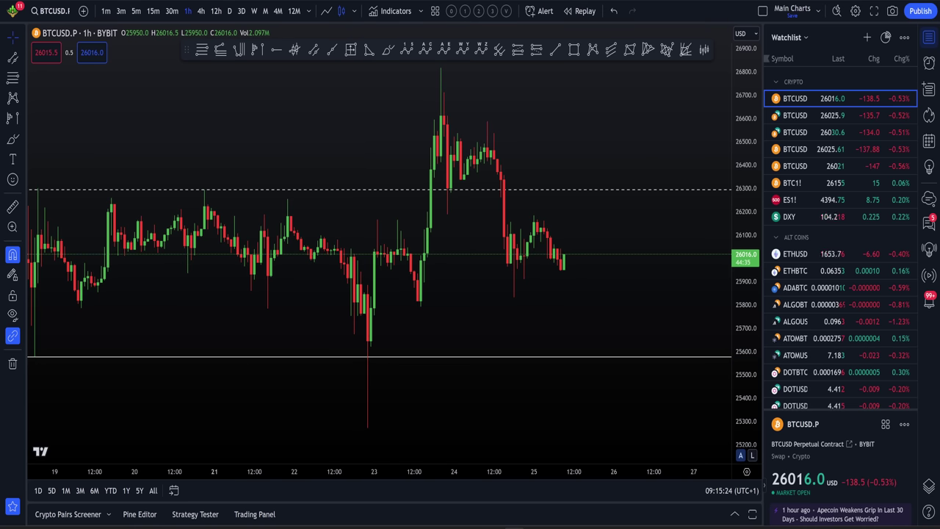
scroll(670, 415, "down", 1)
left_click_drag(658, 408, 635, 398)
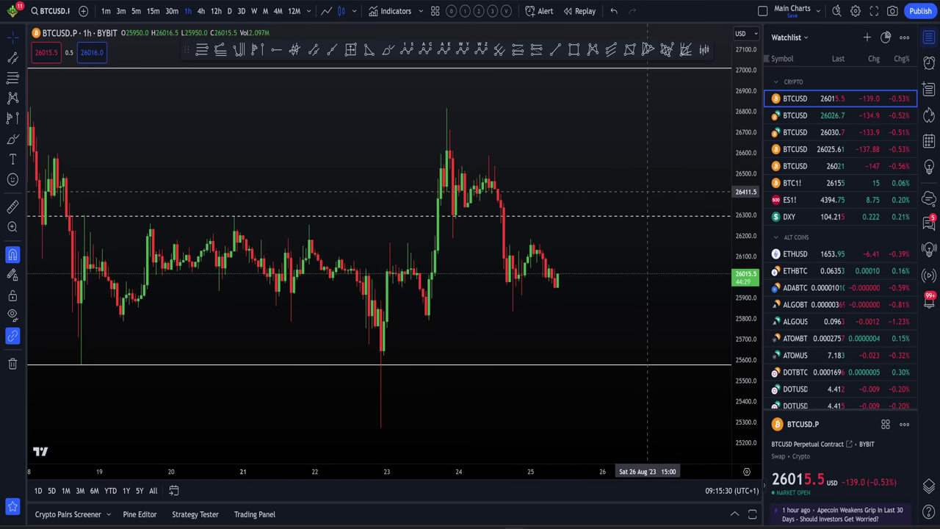
scroll(638, 183, "down", 1)
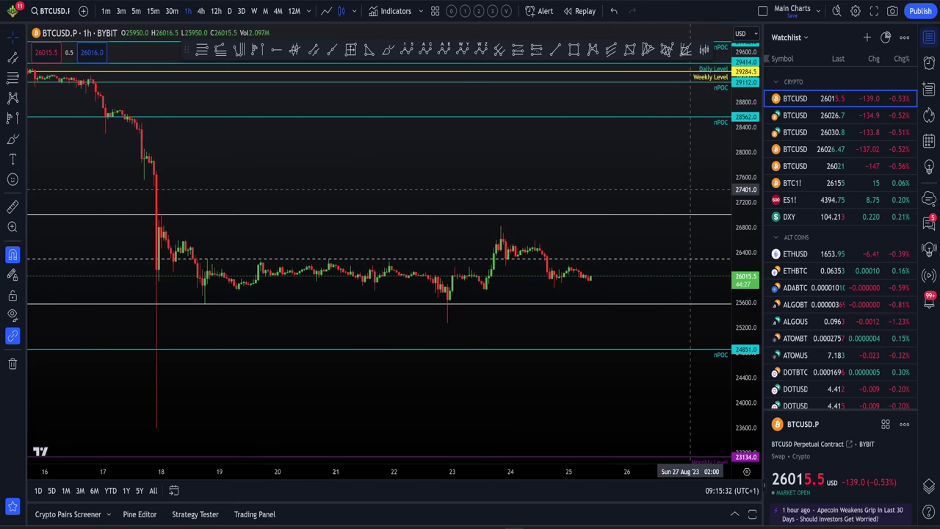
scroll(616, 163, "down", 1)
left_click_drag(616, 163, 557, 163)
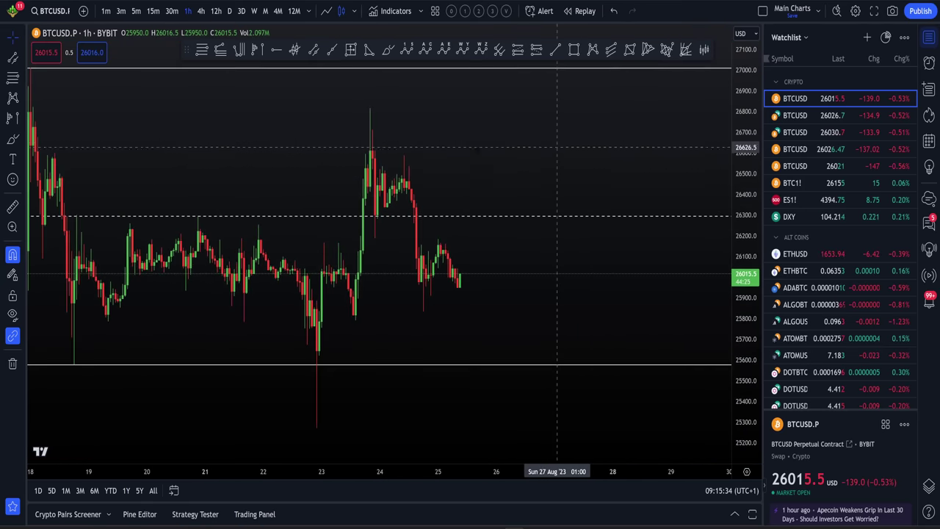
scroll(614, 271, "down", 2)
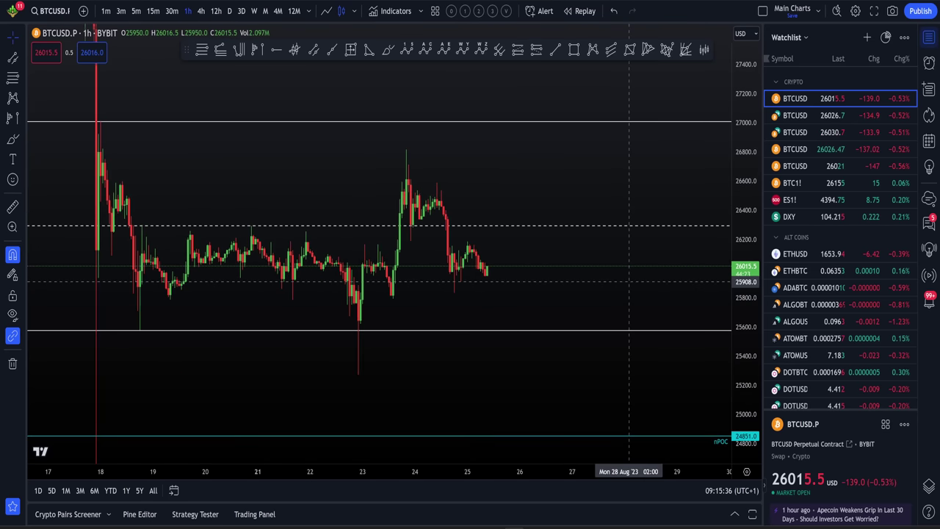
left_click_drag(614, 271, 595, 246)
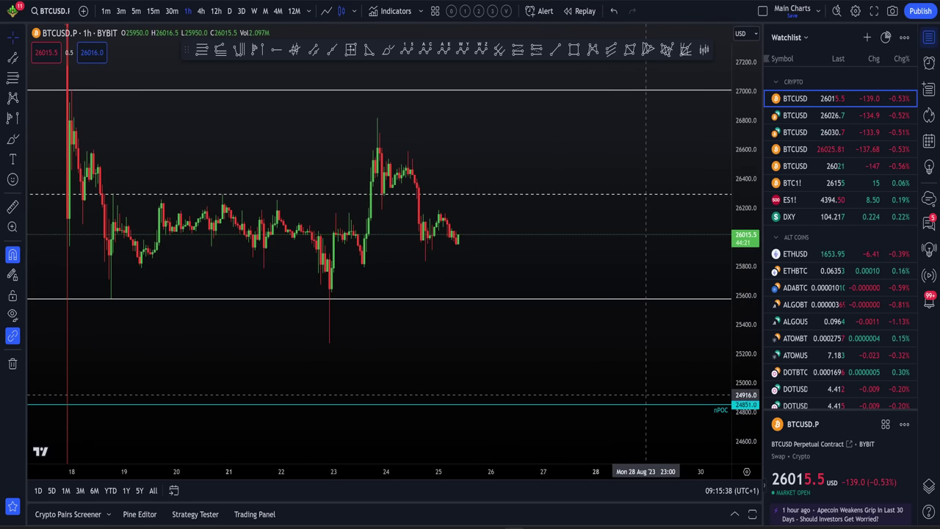
left_click_drag(646, 387, 638, 330)
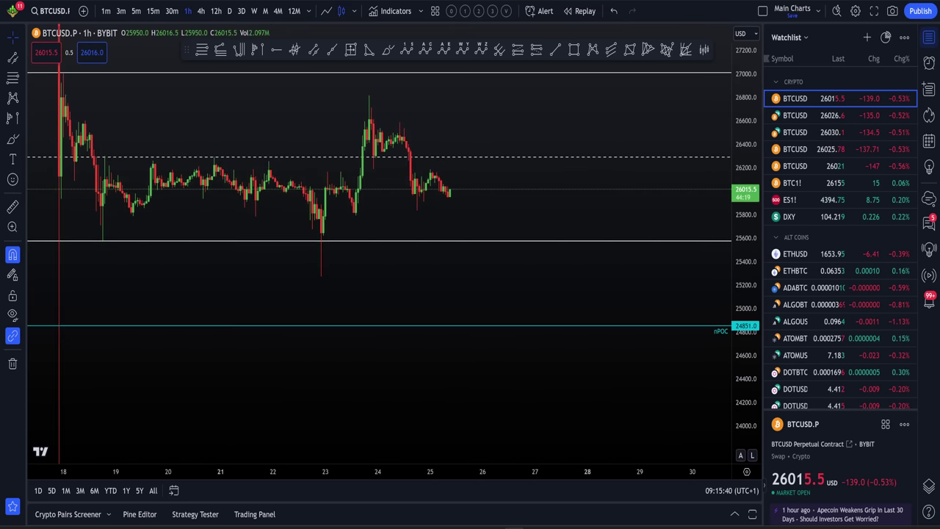